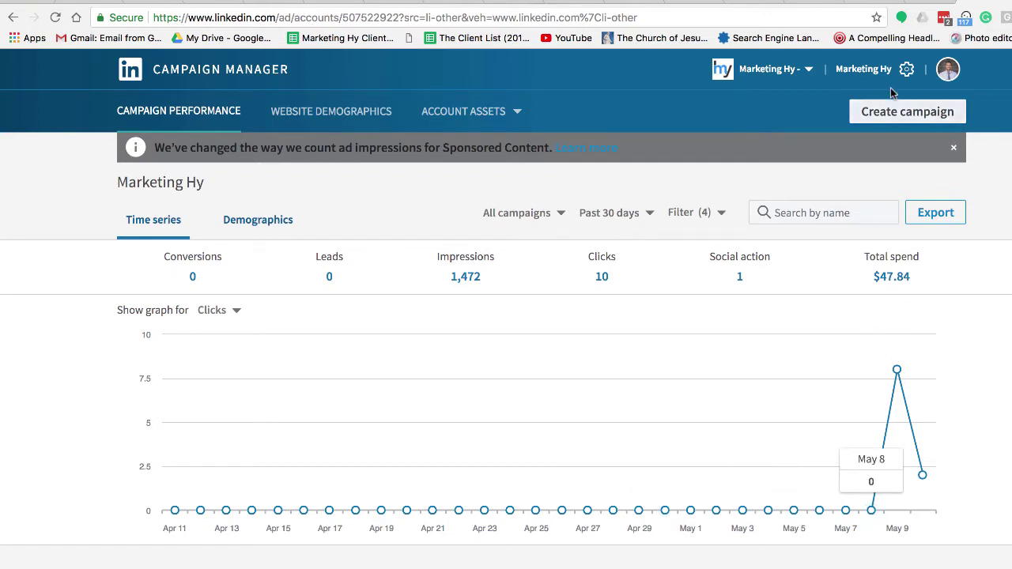
Start a new Sponsored Content campaign and name it "Ydraw Video".
click(894, 115)
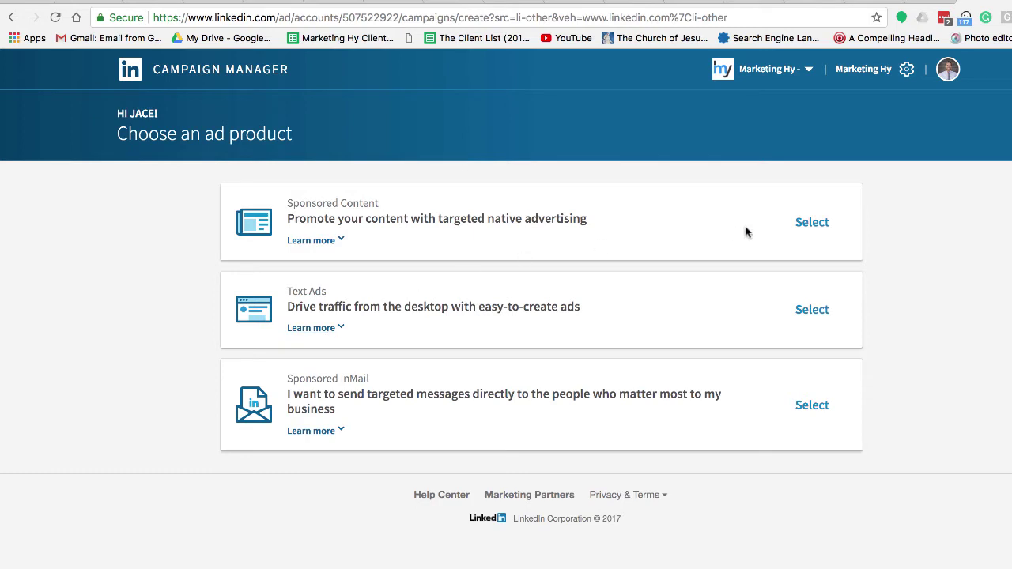
click(793, 229)
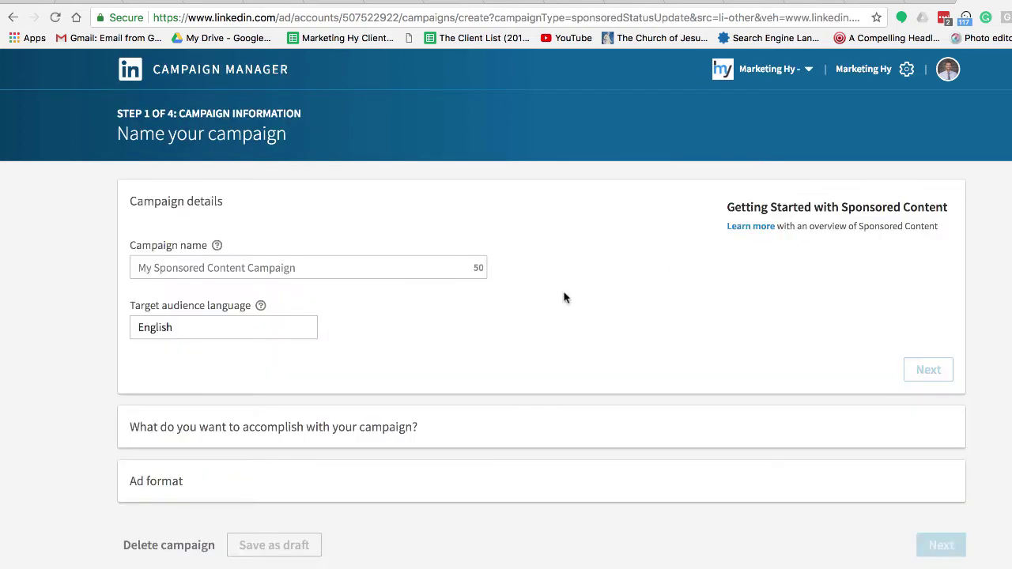
click(256, 259)
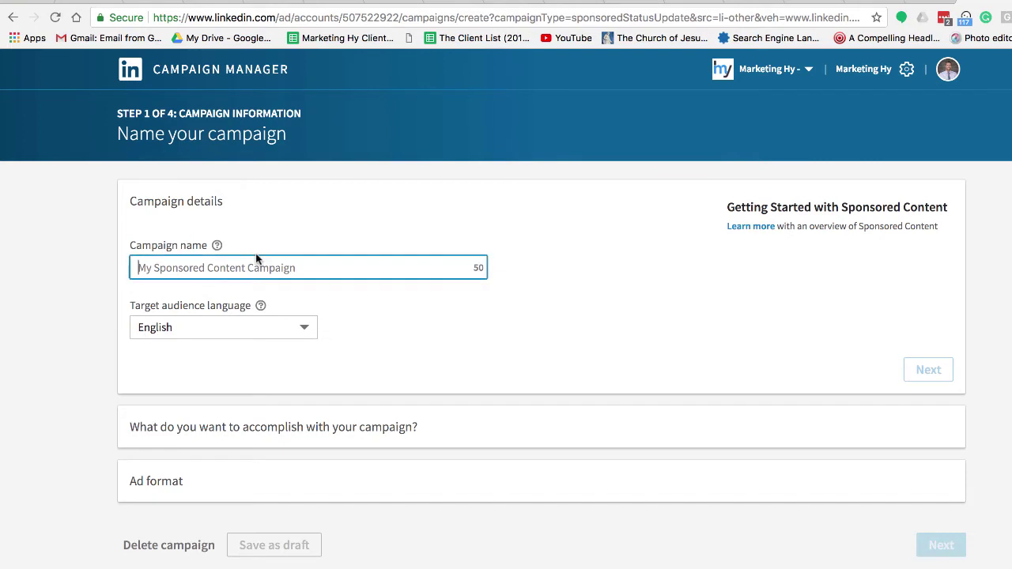
key(super+equal)
key(super+equal)
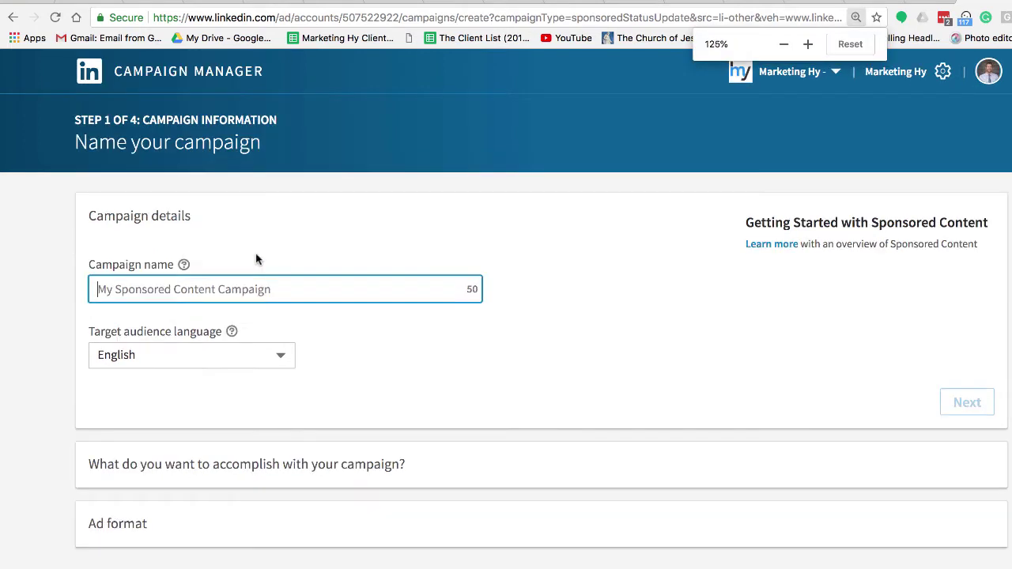
key(super+equal)
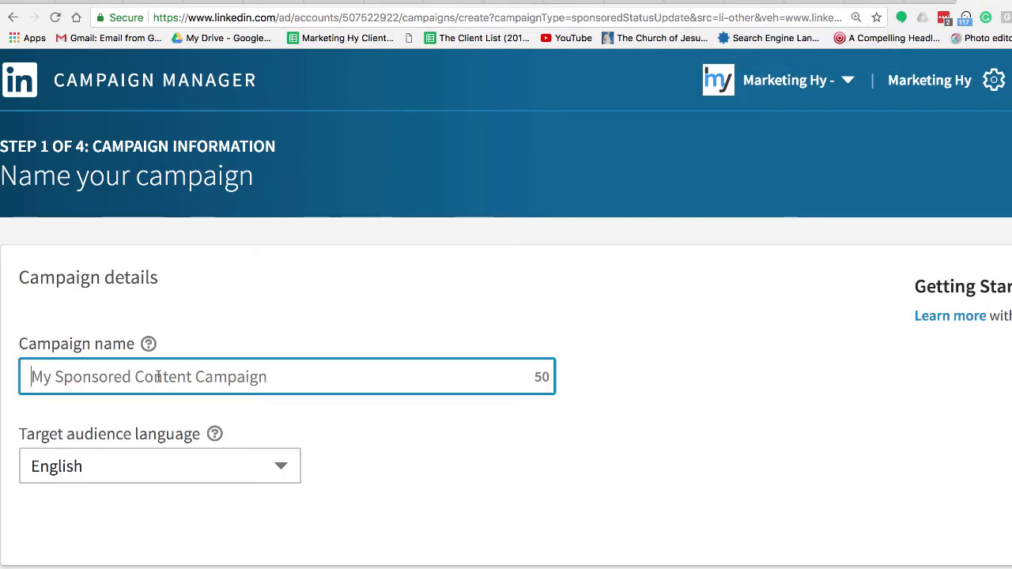
text(Ydraw Video)
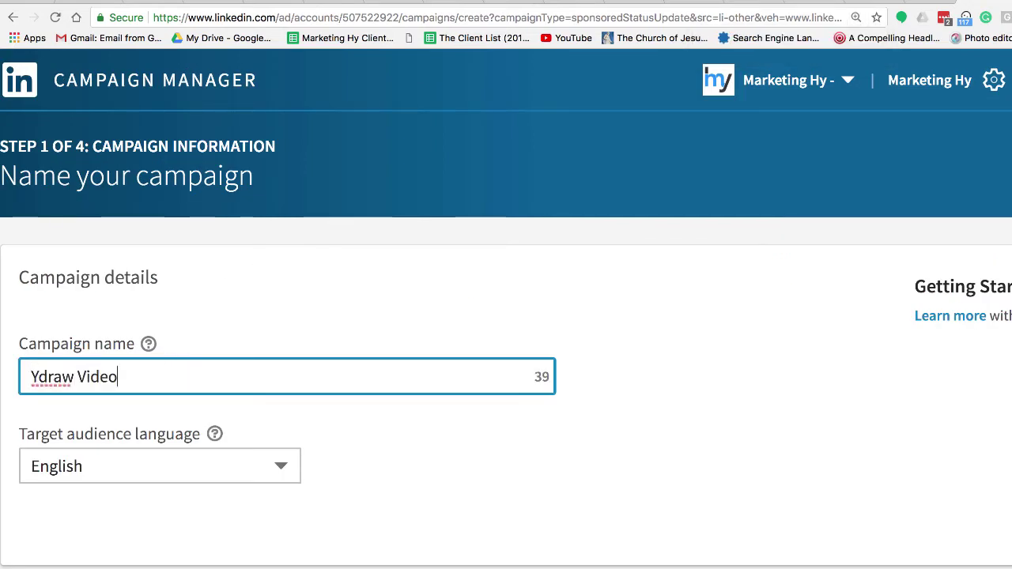
Submit the campaign details and proceed to choosing what the campaign should accomplish.
scroll(158, 362, down, 4)
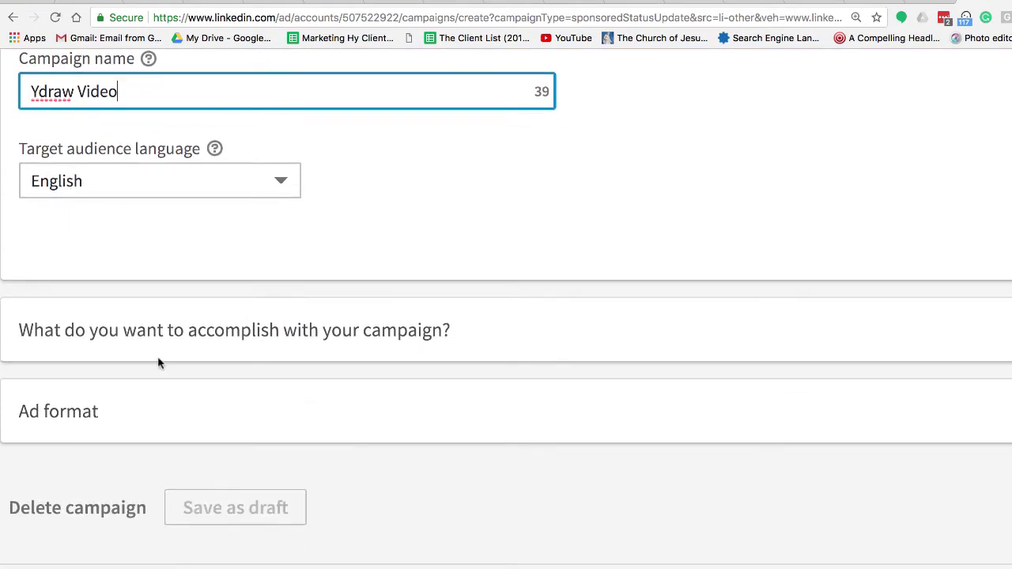
scroll(179, 338, down, 1)
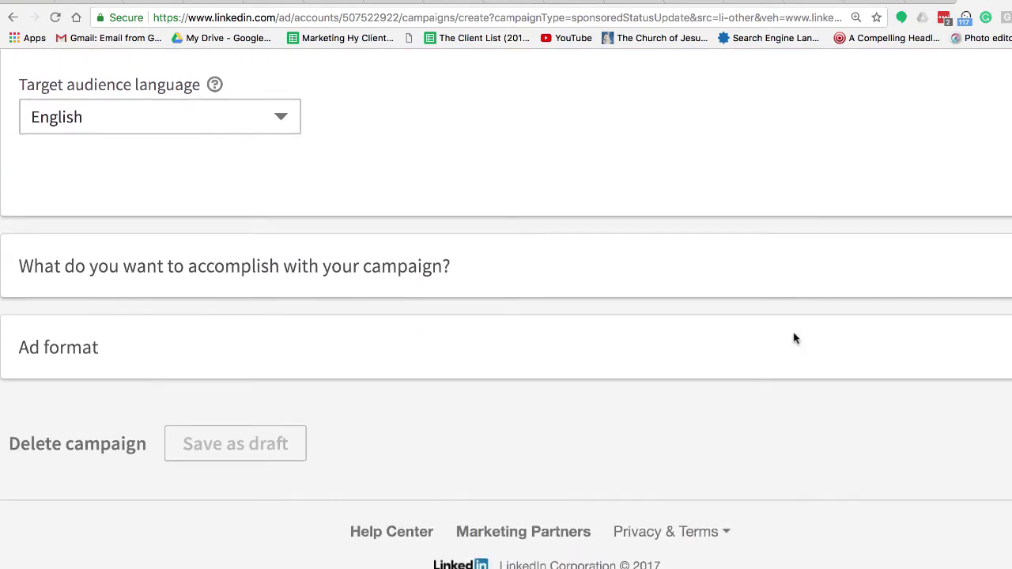
scroll(792, 335, right, 3)
scroll(788, 330, left, 3)
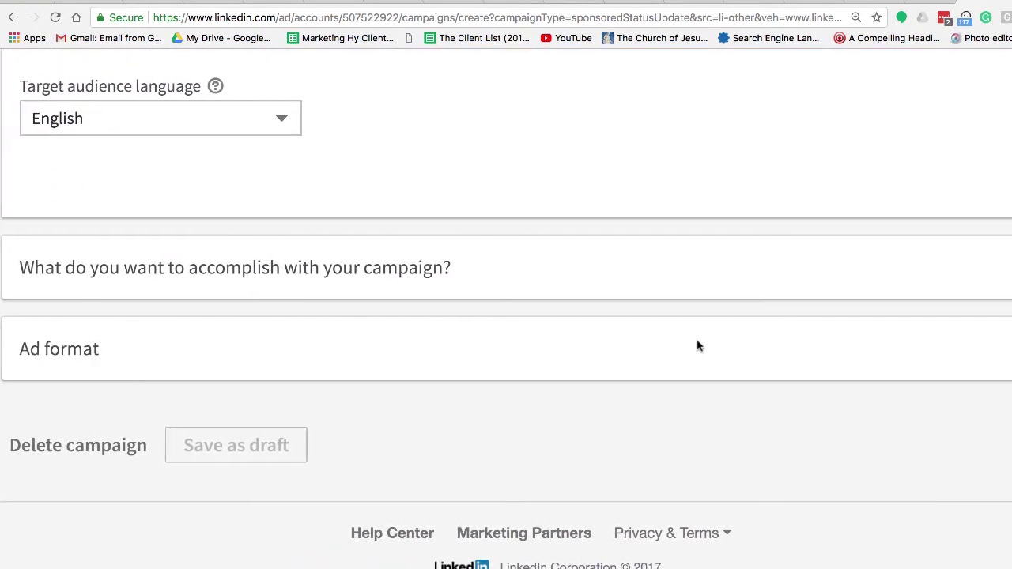
scroll(396, 372, right, 3)
scroll(435, 356, left, 3)
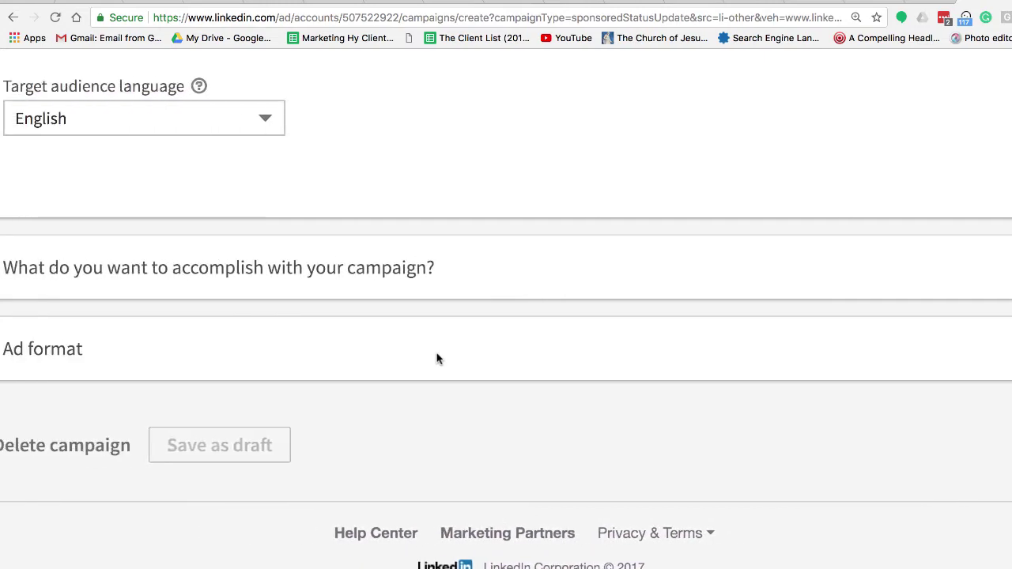
scroll(436, 358, up, 5)
scroll(436, 359, down, 1)
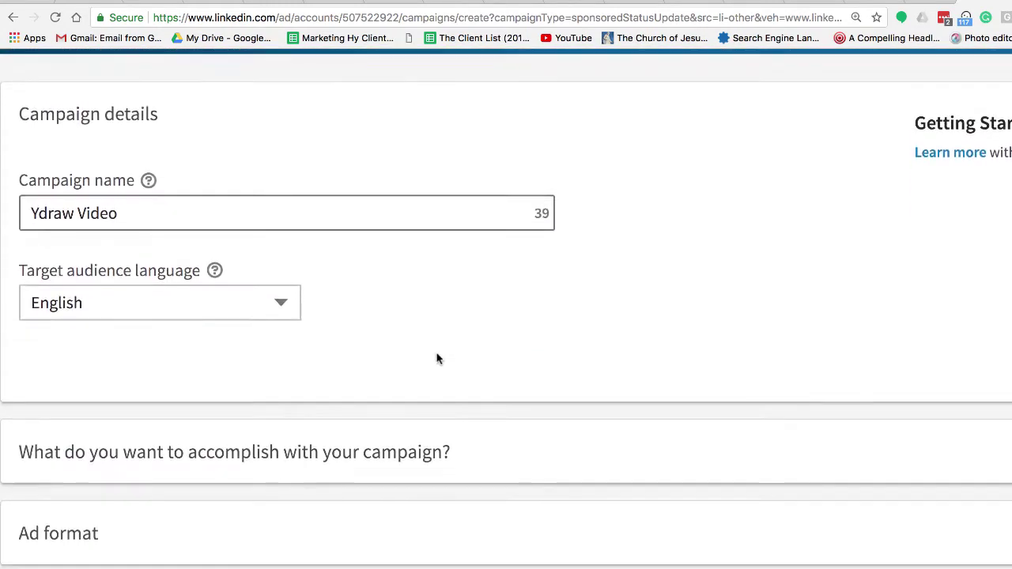
scroll(437, 358, right, 3)
scroll(437, 359, down, 3)
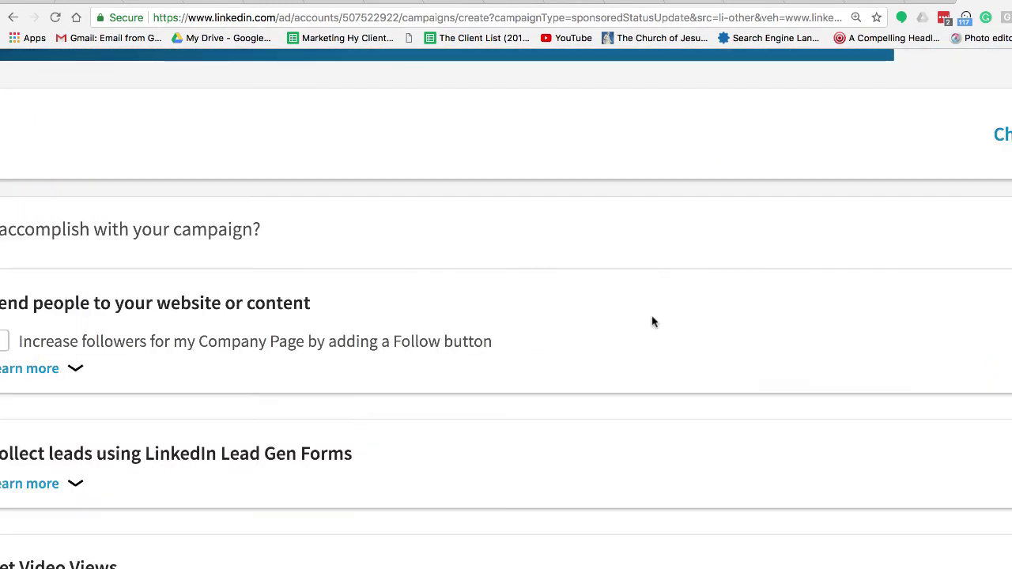
scroll(534, 316, left, 3)
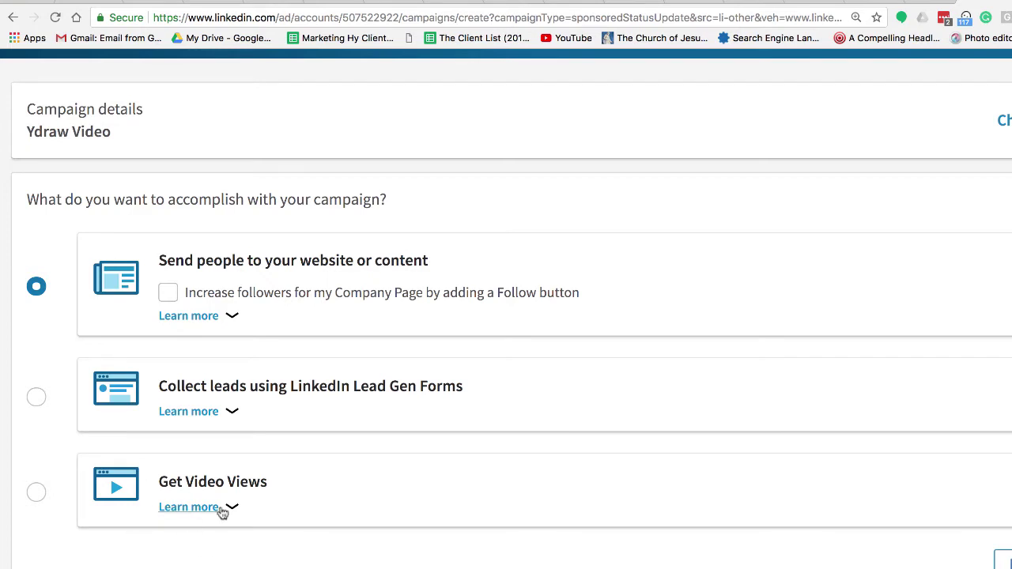
Accept "Send people to your website or content" as the objective, without the Follow button option, and choose the Video ad format.
click(171, 296)
click(171, 297)
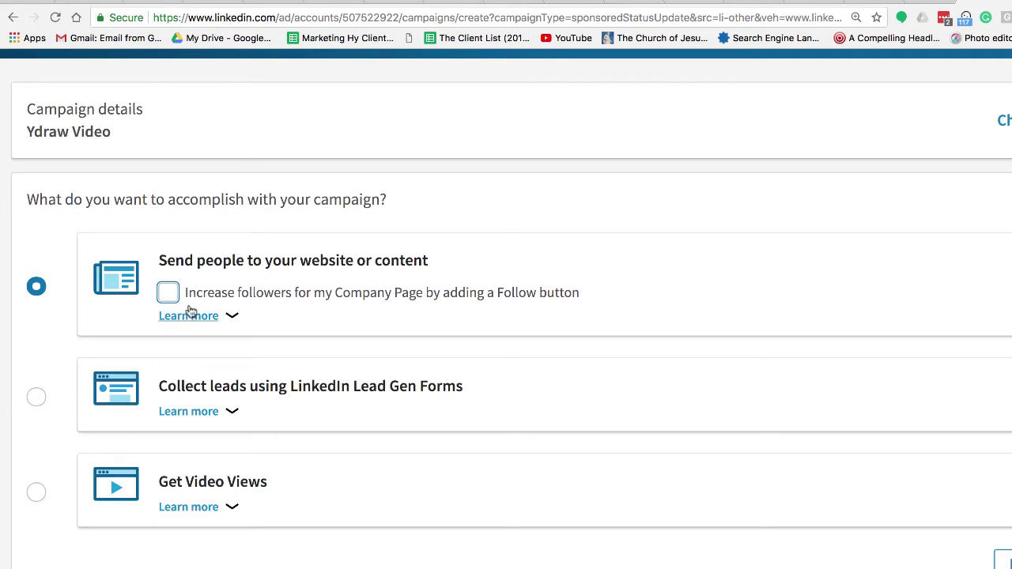
click(1004, 560)
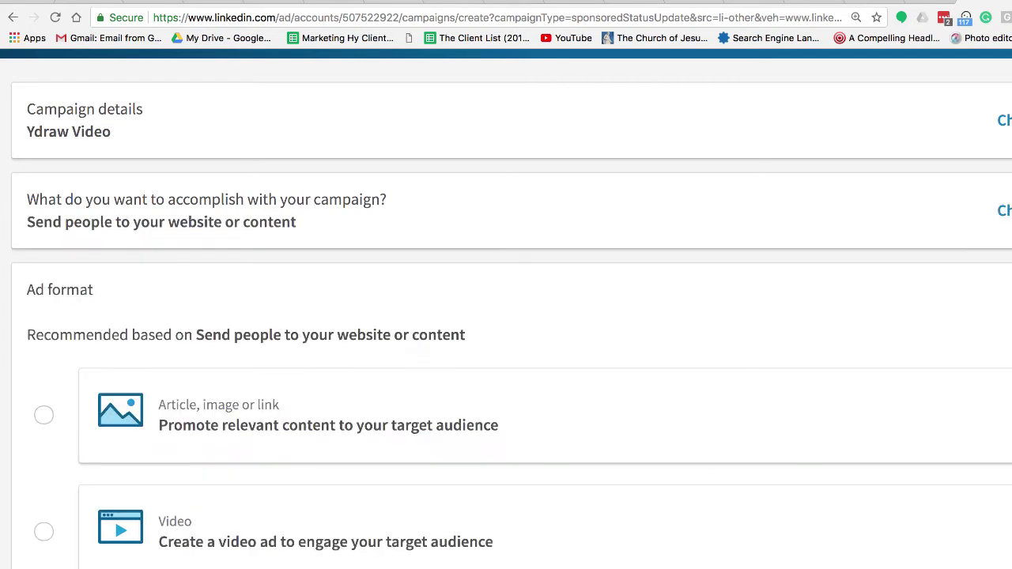
scroll(524, 384, down, 2)
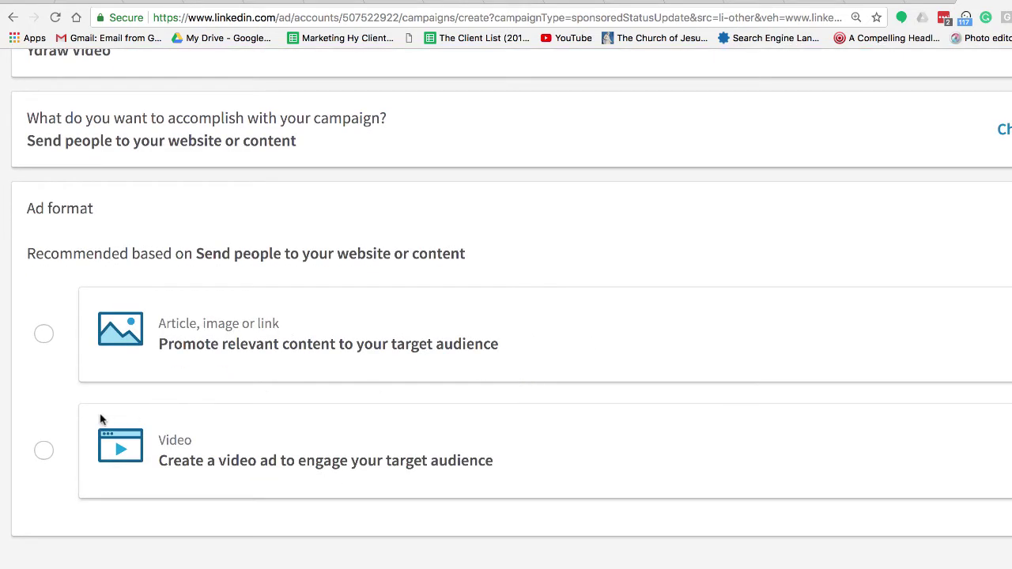
click(44, 451)
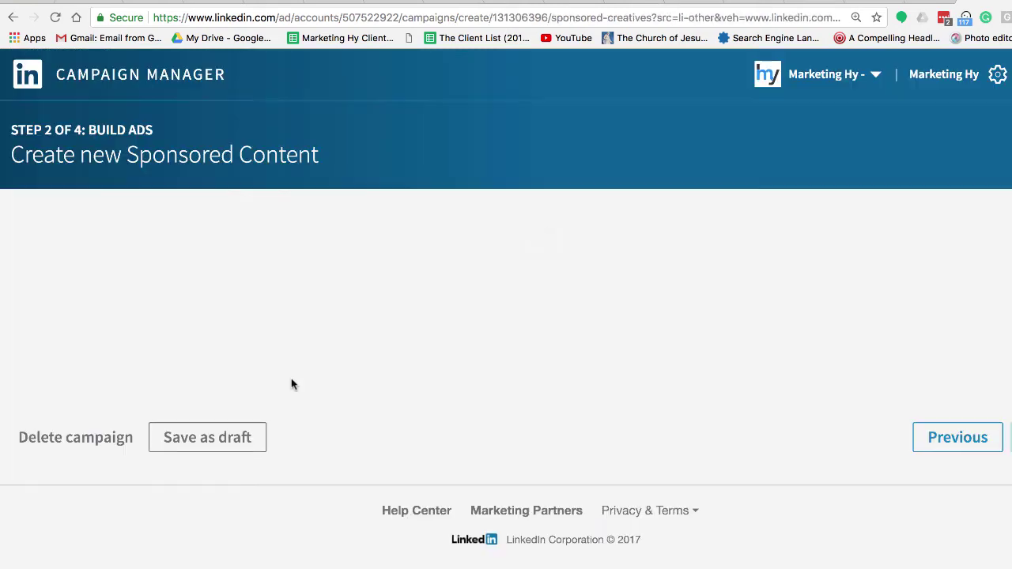
Start creating a new video ad and enter the introductory text "Are you looking for a Explainer Video".
scroll(293, 385, down, 3)
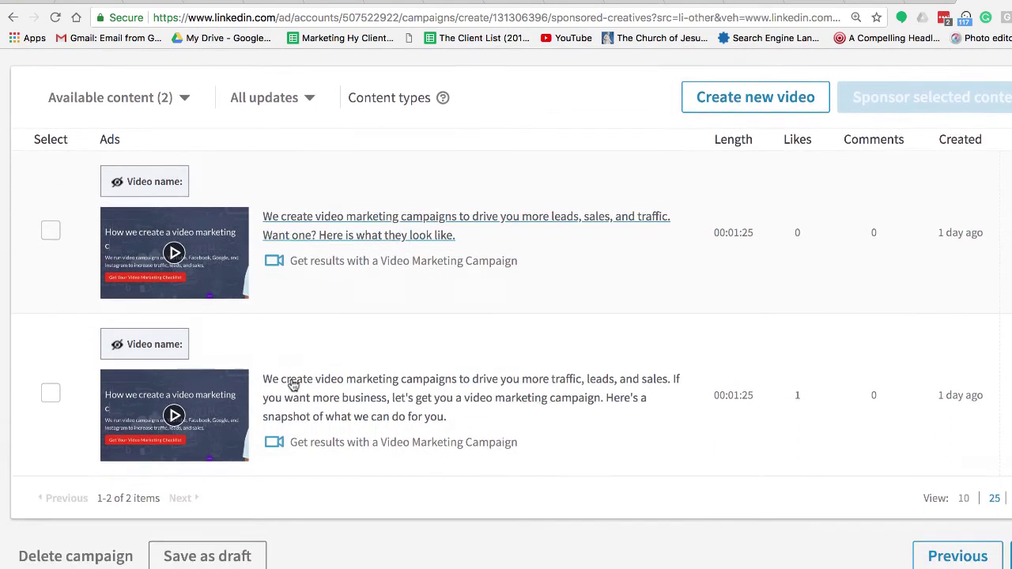
click(731, 99)
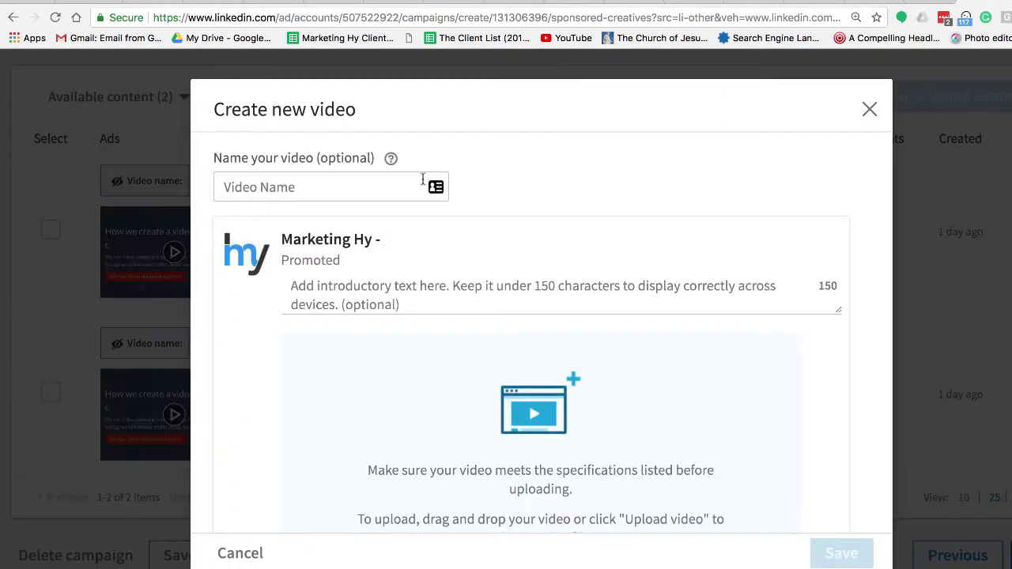
scroll(425, 296, down, 2)
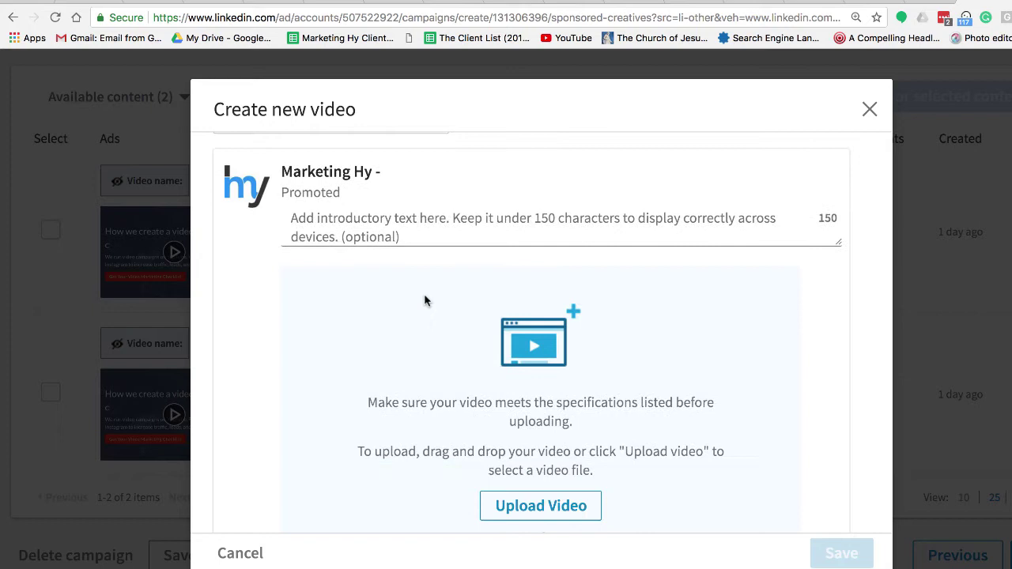
click(410, 239)
text(Ar)
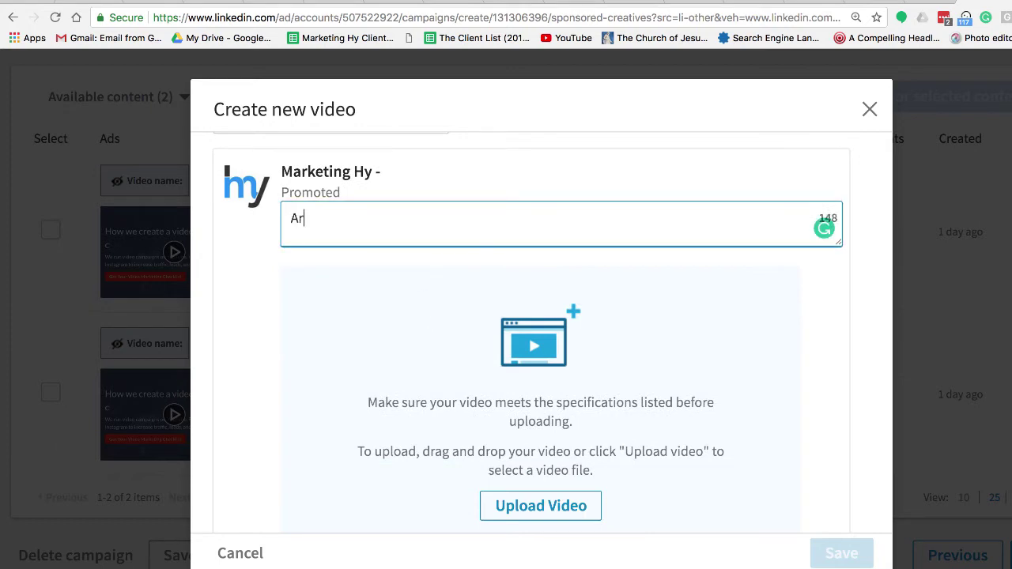
text(e you looking f)
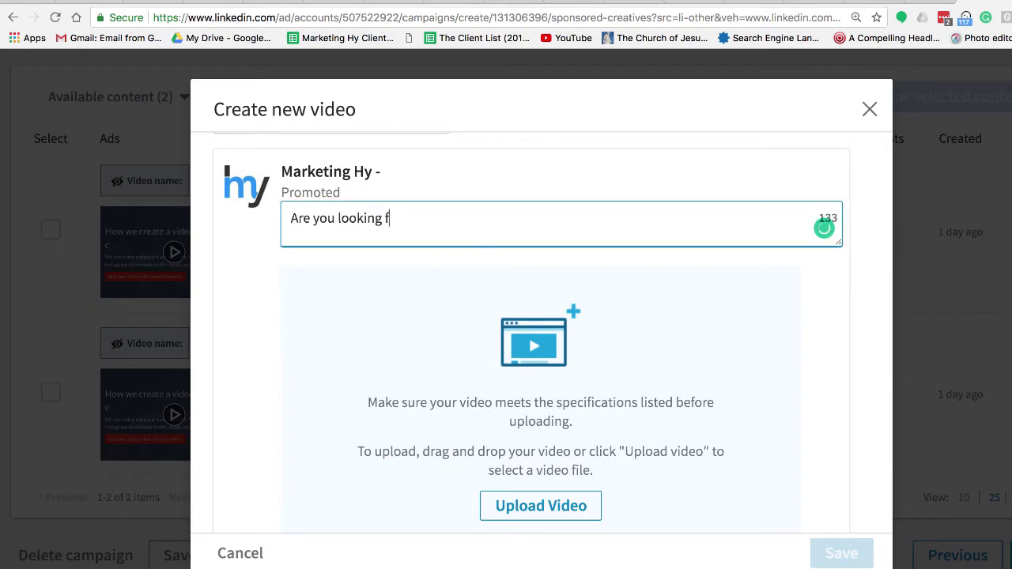
text(or a Explainer Video)
Upload Ydraw Testimonial.mp4 from the Downloads folder as the ad video and keep Learn More as the call-to-action.
scroll(450, 309, down, 5)
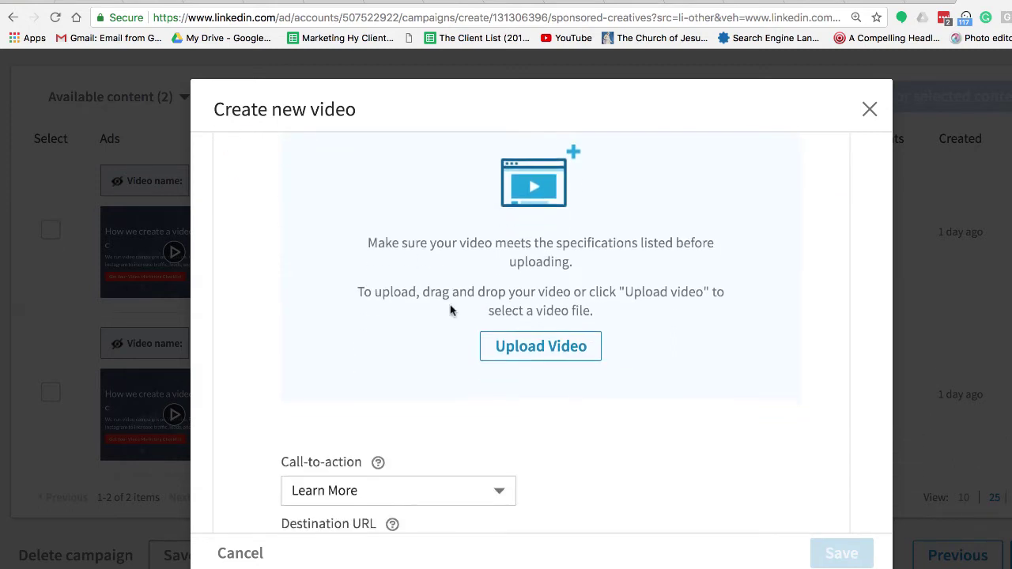
click(563, 346)
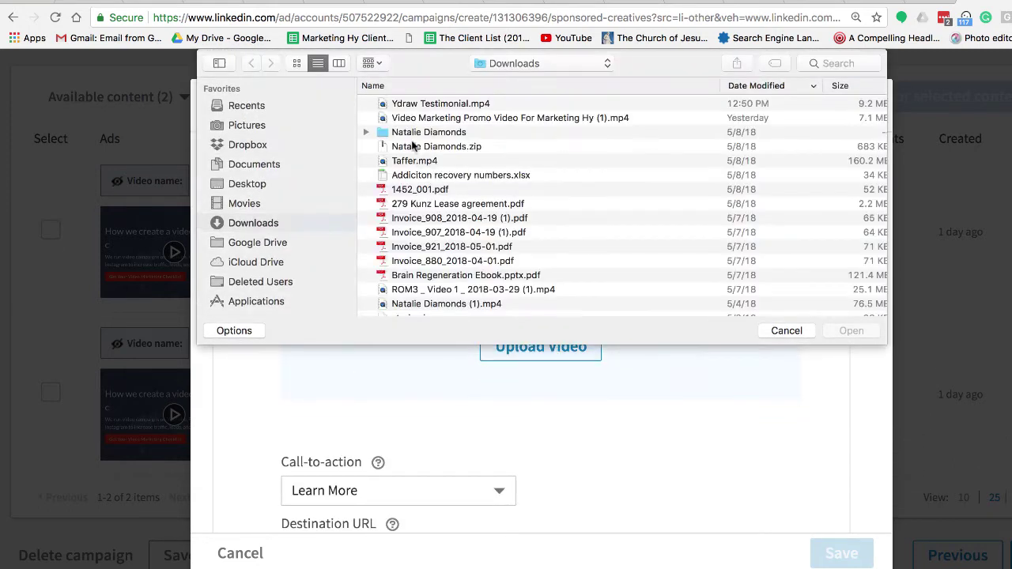
double_click(418, 104)
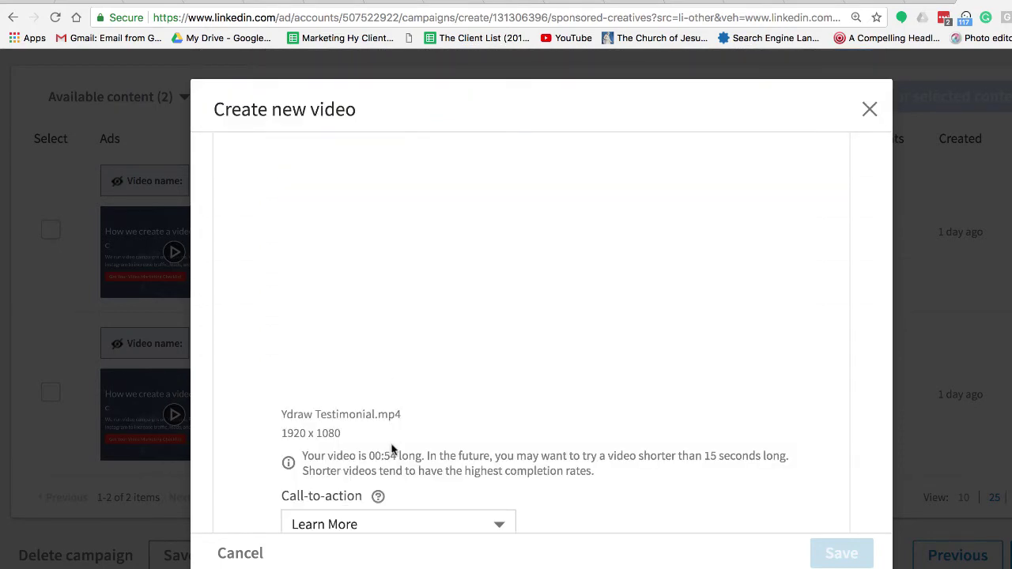
scroll(459, 390, down, 1)
click(462, 396)
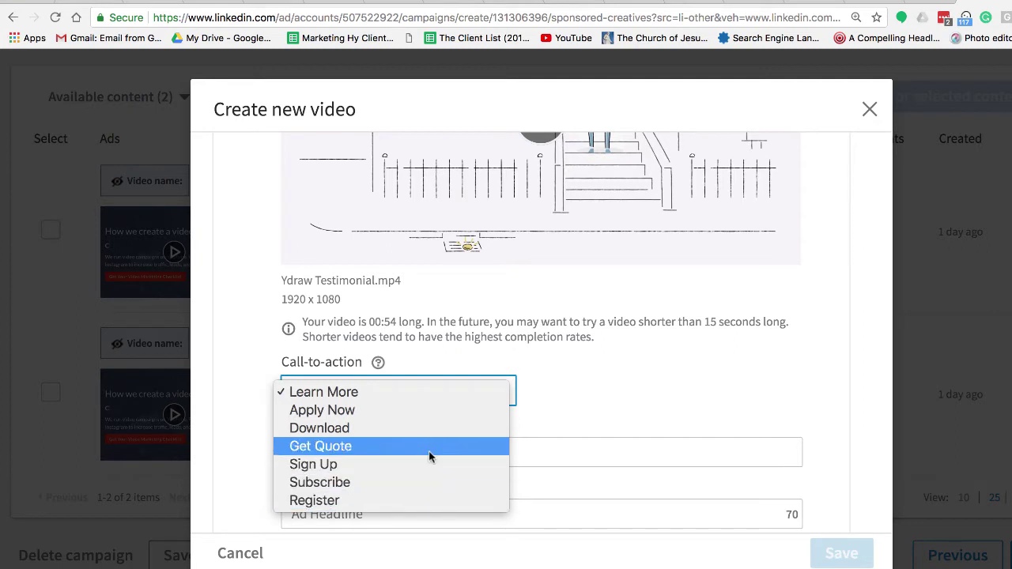
click(438, 397)
scroll(438, 402, down, 2)
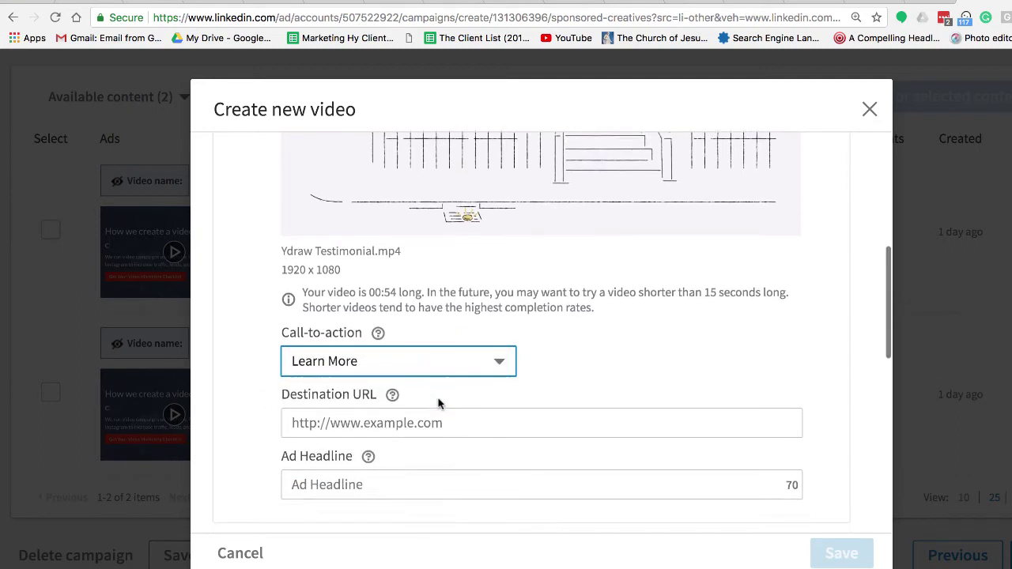
Enter Ydraw.com as the video ad's destination URL.
click(447, 387)
text(Ydr)
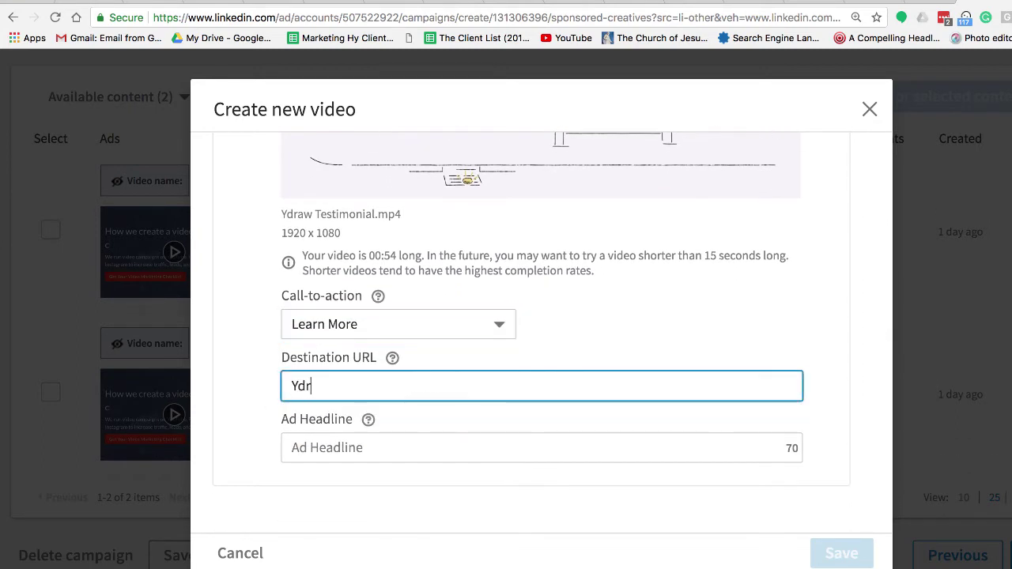
text(aw.com)
key(Tab)
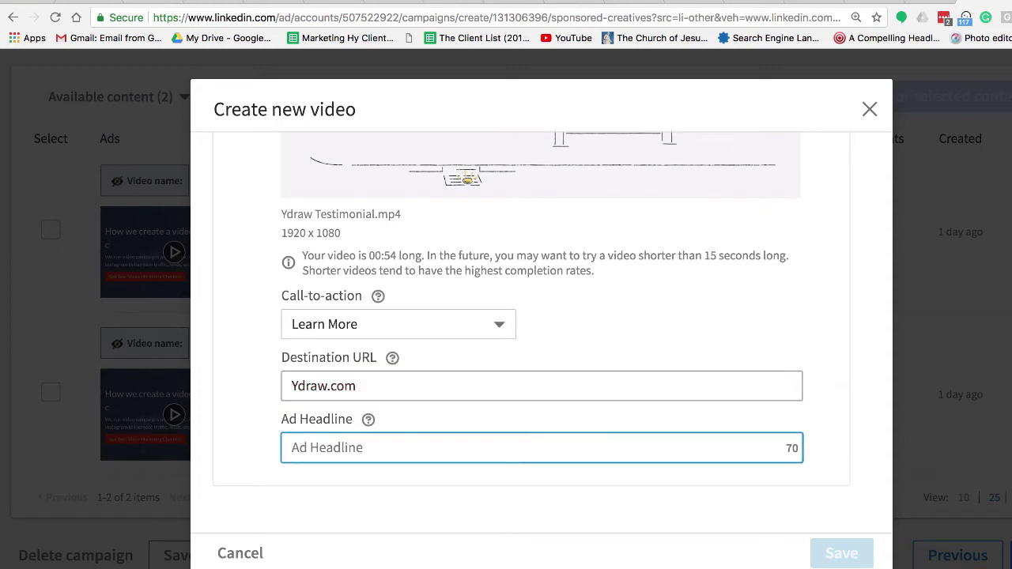
Set the video ad's destination URL to Marketinghy.com.
click(466, 393)
key(super+a)
text(Marke)
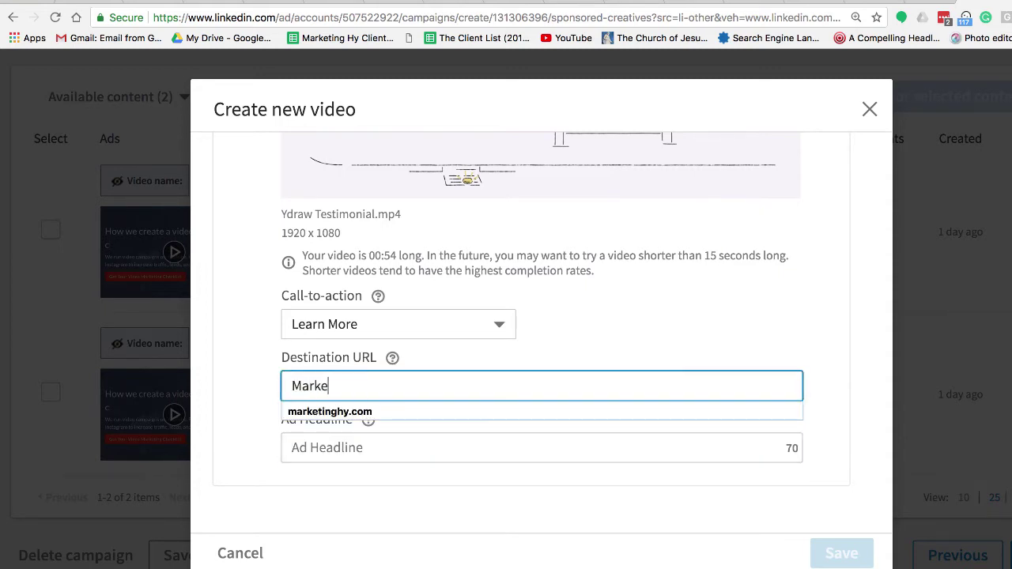
text(tinghy.com)
key(Tab)
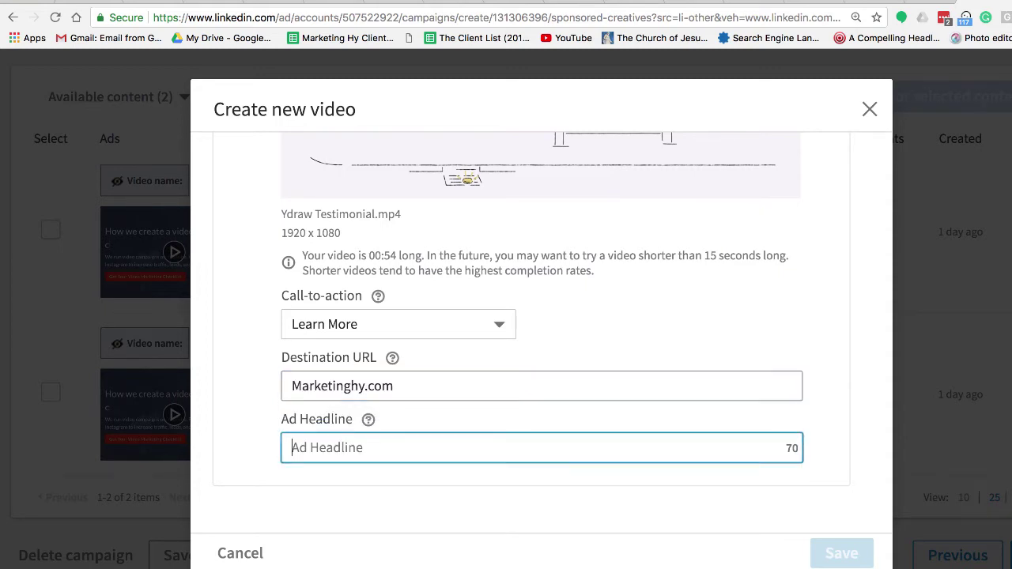
text(M)
key(BackSpace)
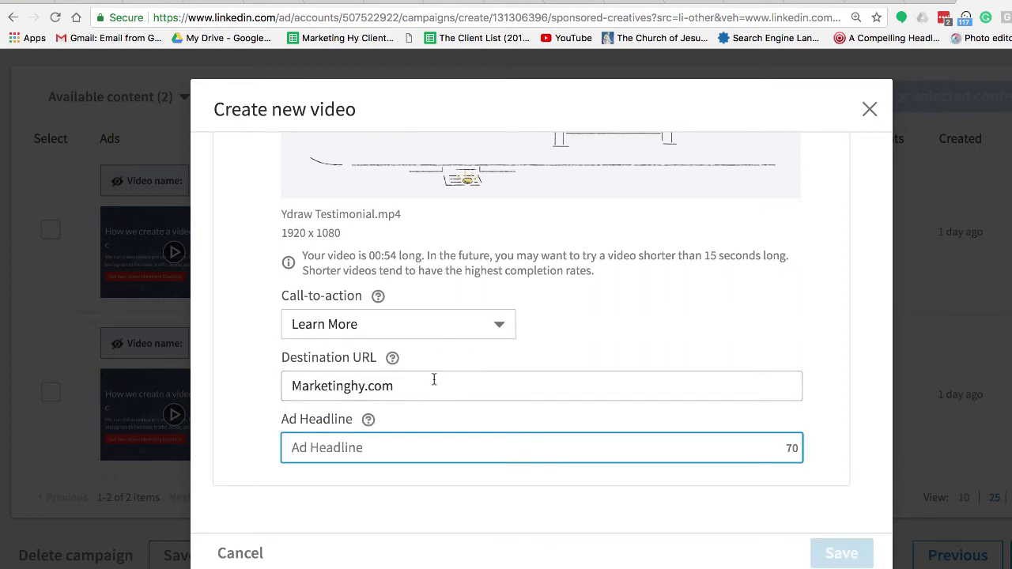
click(370, 446)
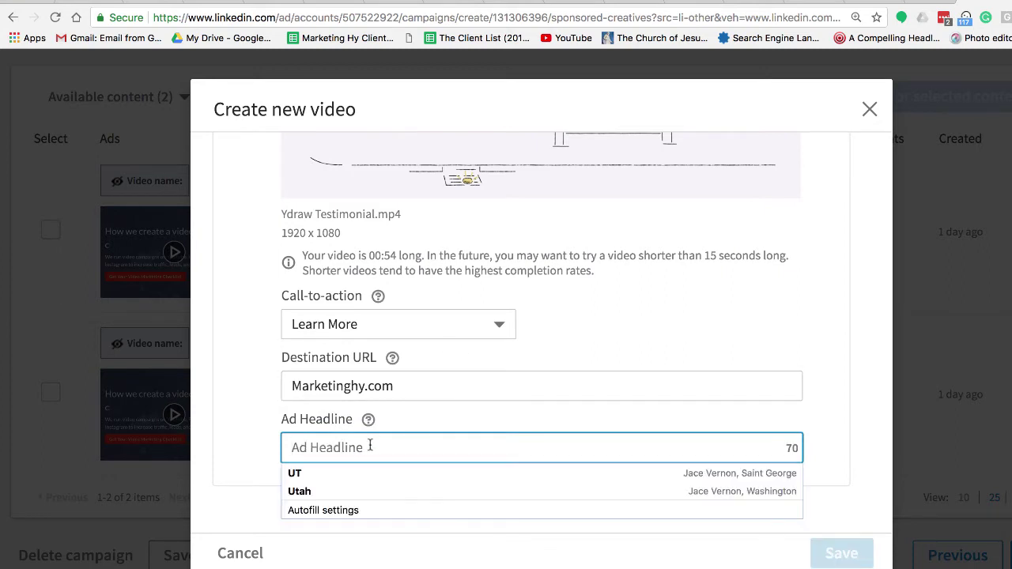
text(You)
key(BackSpace)
key(BackSpace)
key(BackSpace)
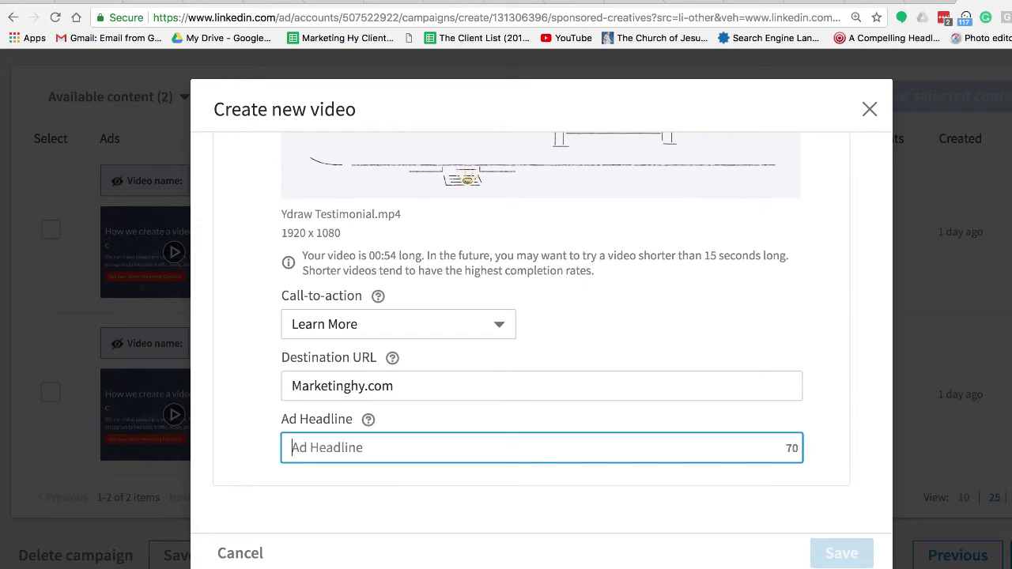
text(You n)
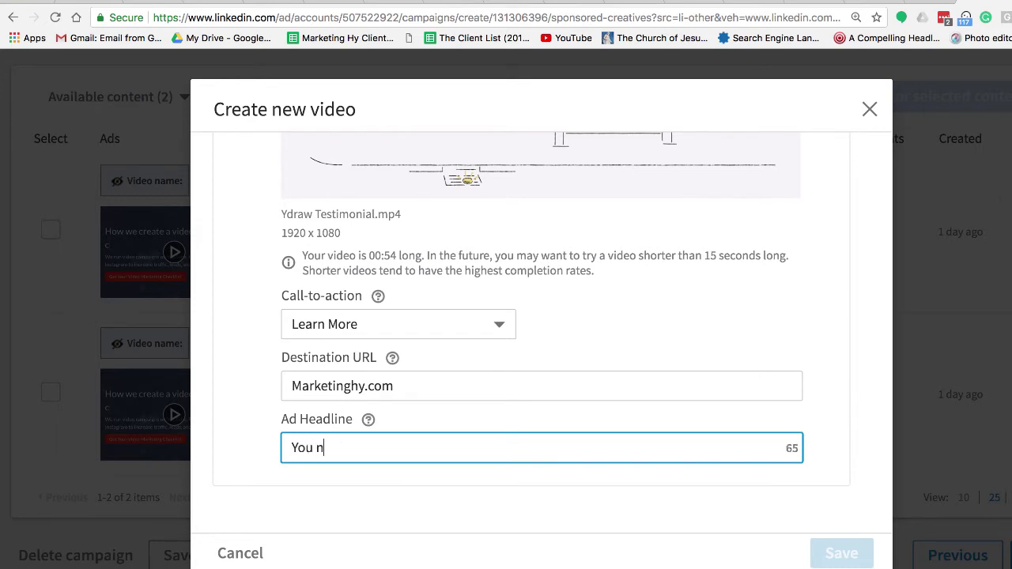
text(eed)
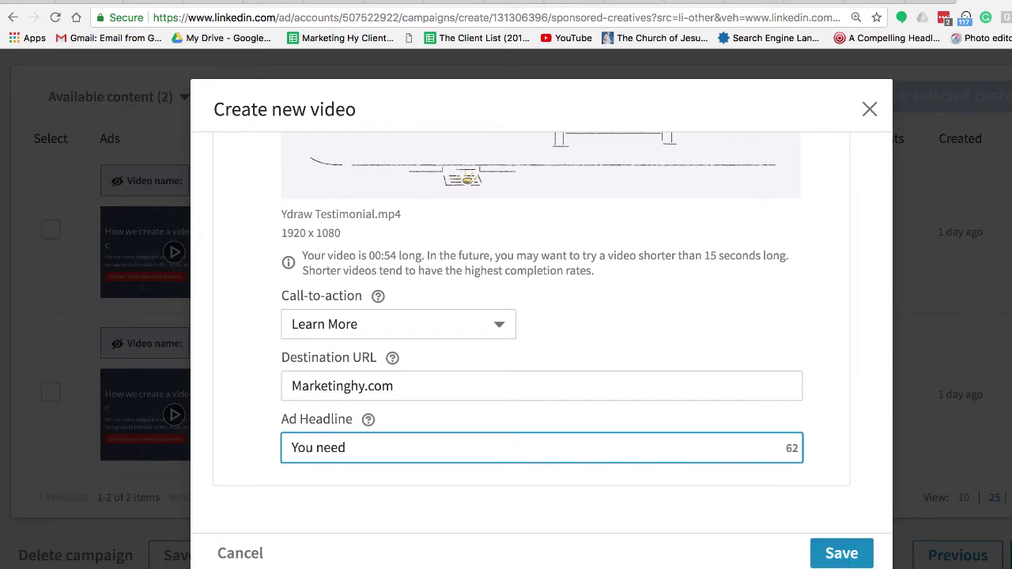
key(BackSpace)
key(BackSpace)
key(BackSpace)
key(BackSpace)
key(BackSpace)
key(BackSpace)
key(BackSpace)
Enter "What's Your Story" as the ad headline and save the new video ad.
text(What's Your Story)
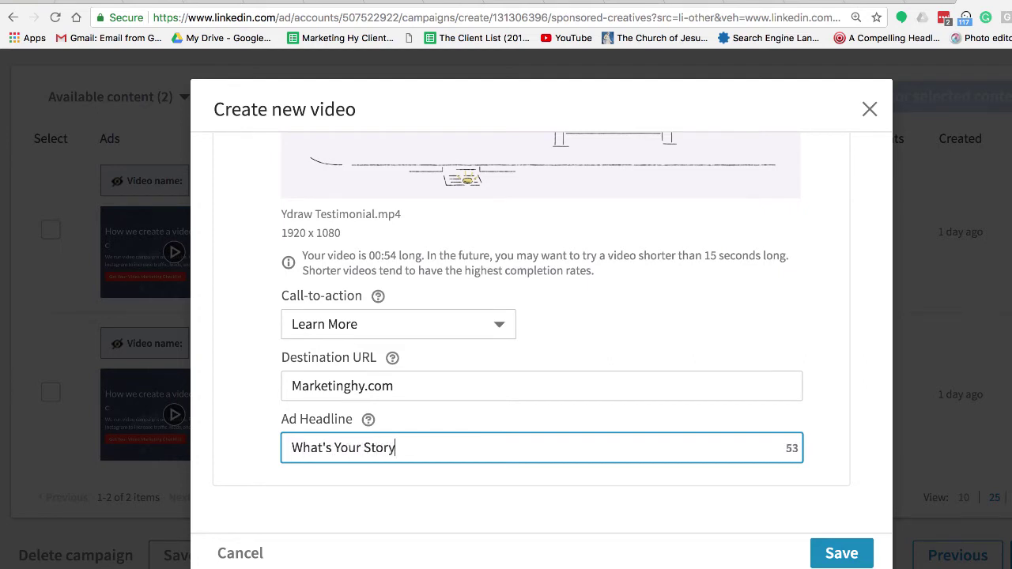
click(845, 553)
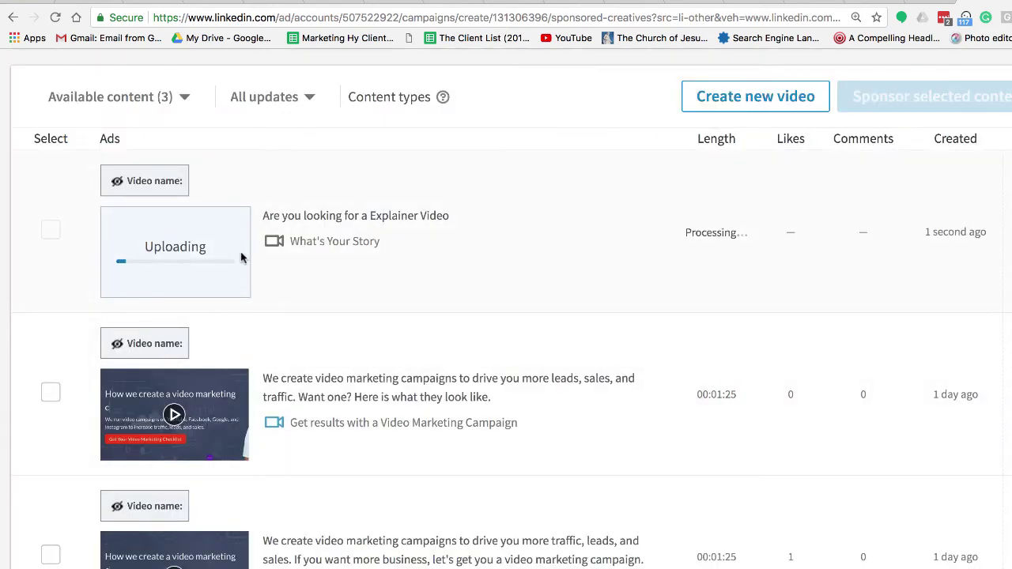
Leave the sponsored content list and continue to the campaign's audience creation step.
scroll(278, 247, down, 3)
scroll(277, 248, up, 2)
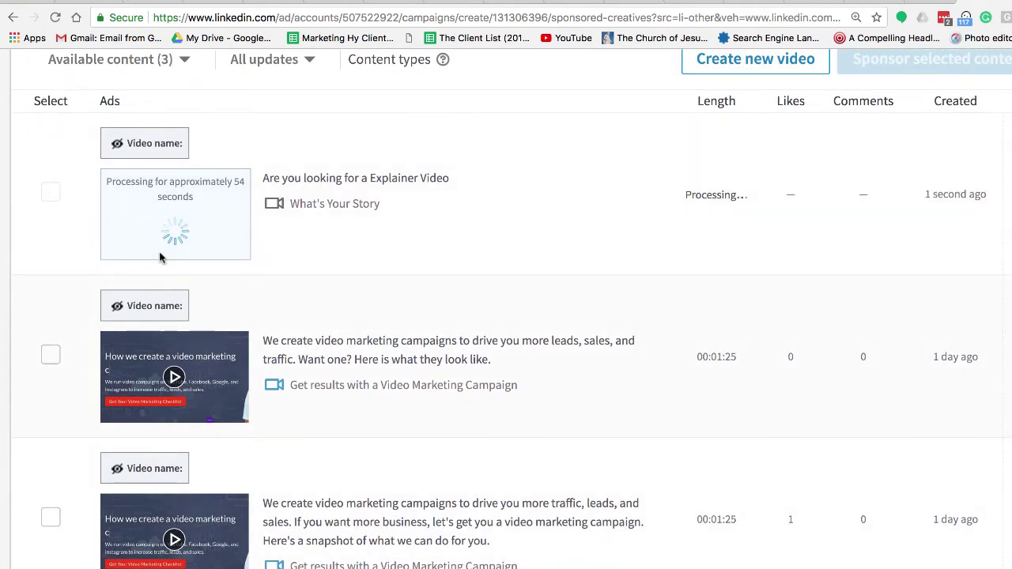
scroll(327, 234, down, 3)
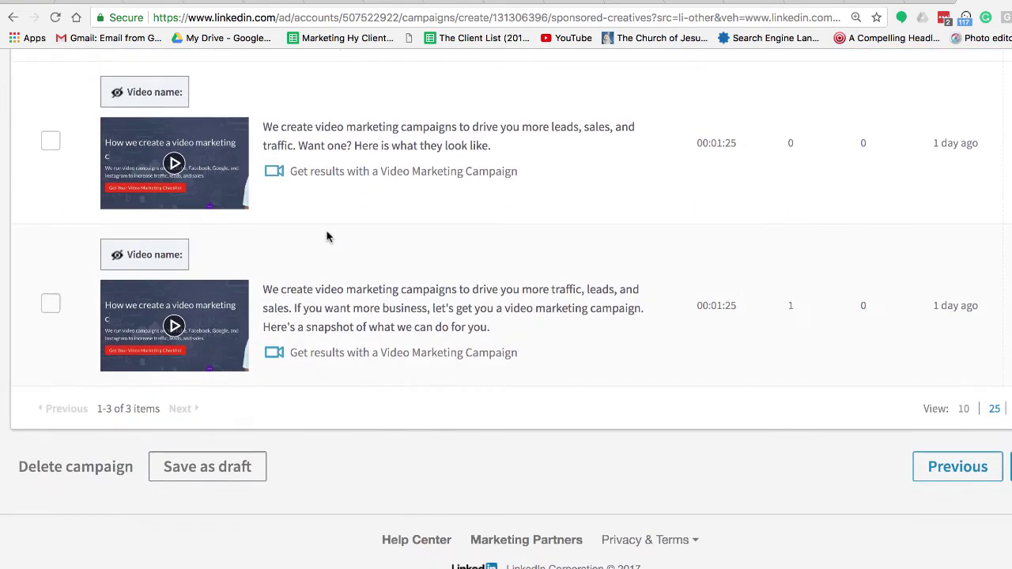
scroll(551, 358, up, 3)
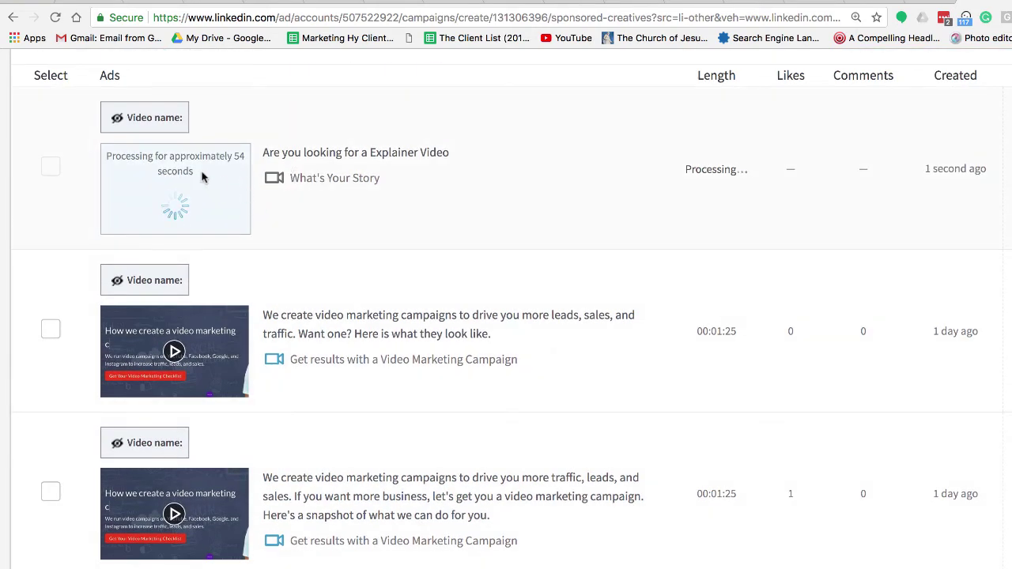
scroll(915, 448, down, 3)
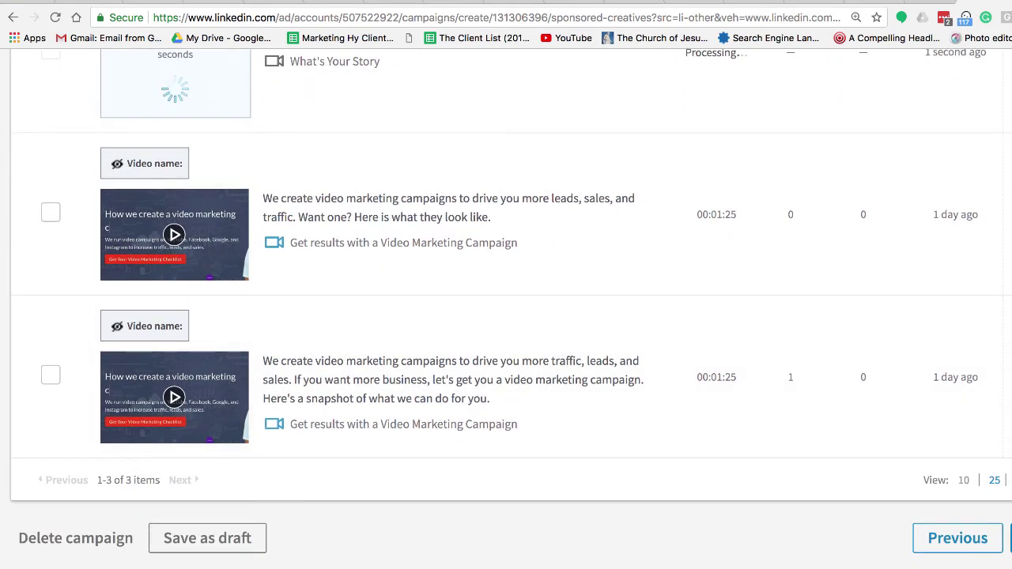
click(978, 535)
scroll(402, 395, up, 5)
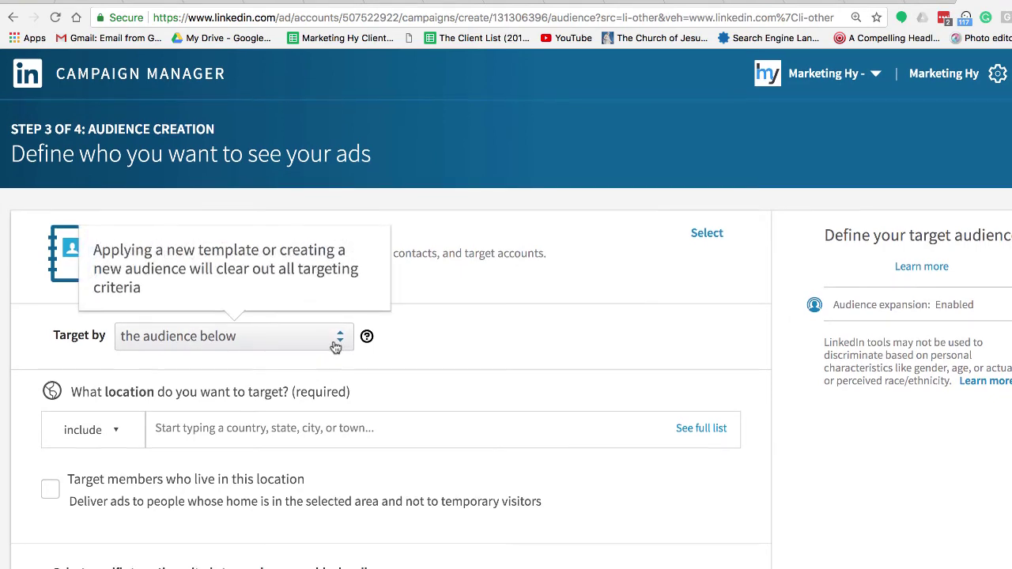
Include United States as the target location for the campaign audience.
scroll(335, 346, down, 3)
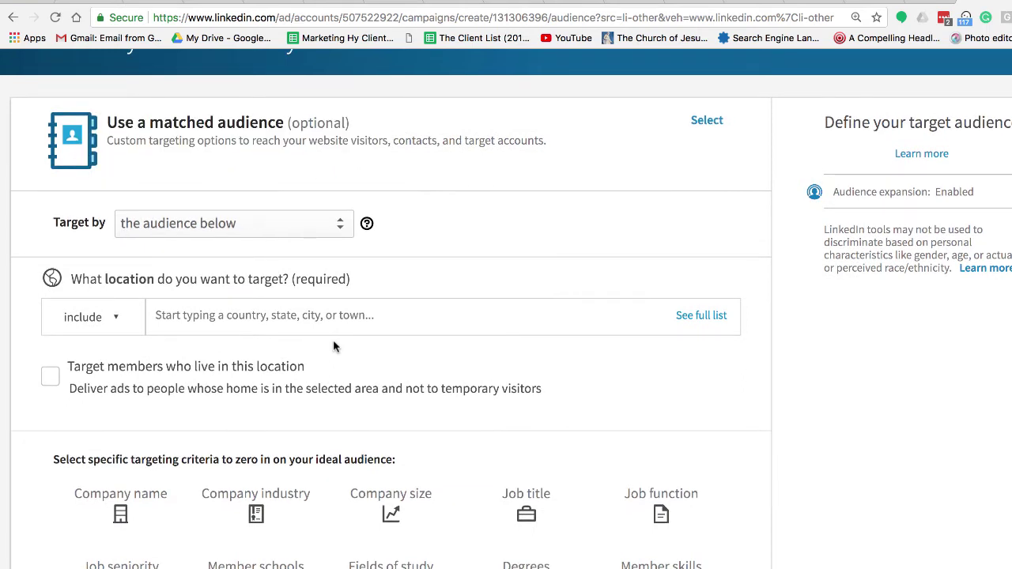
scroll(336, 346, down, 2)
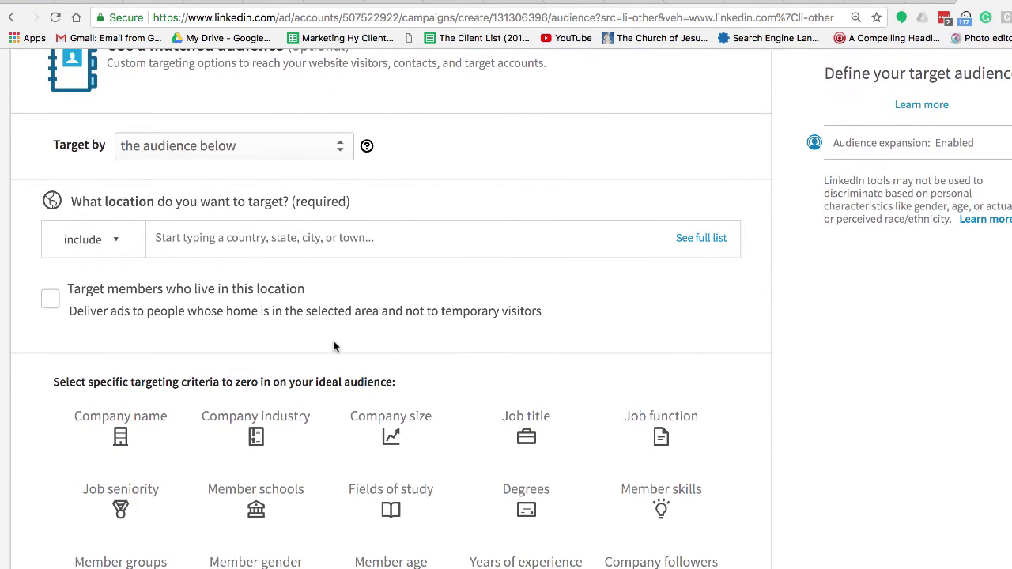
click(220, 242)
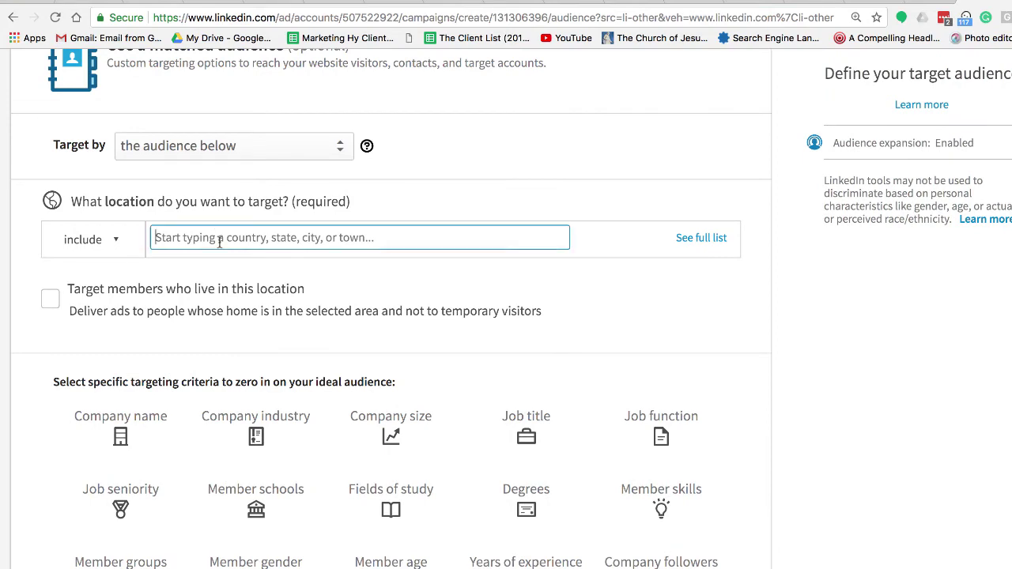
text(Us)
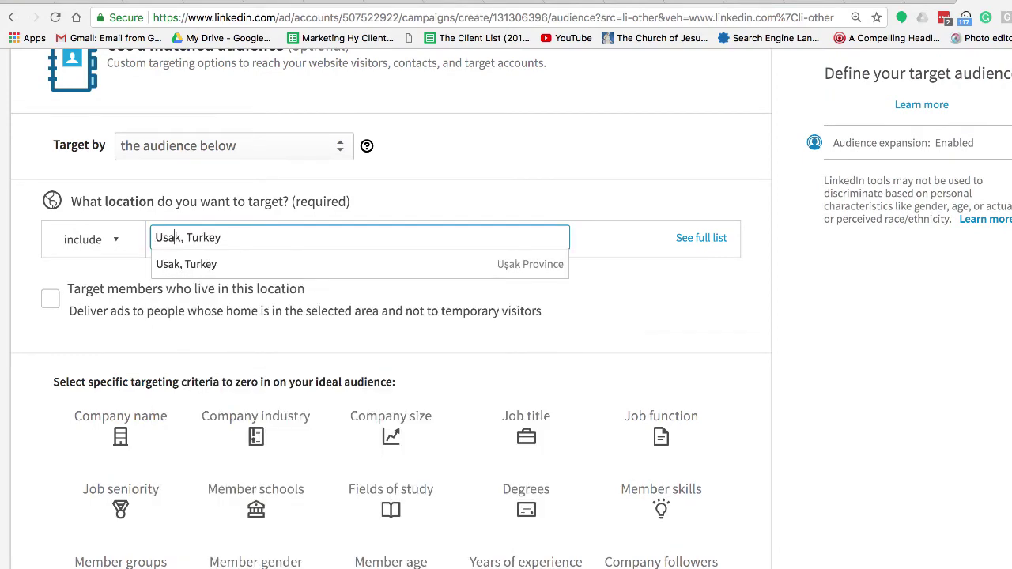
key(BackSpace)
text(nited Arab Emirates)
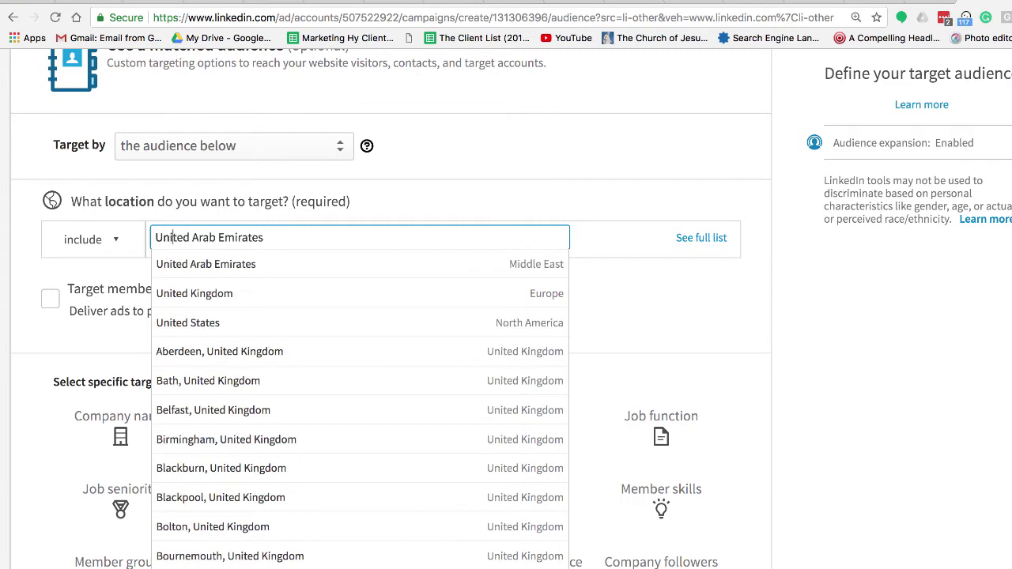
click(221, 324)
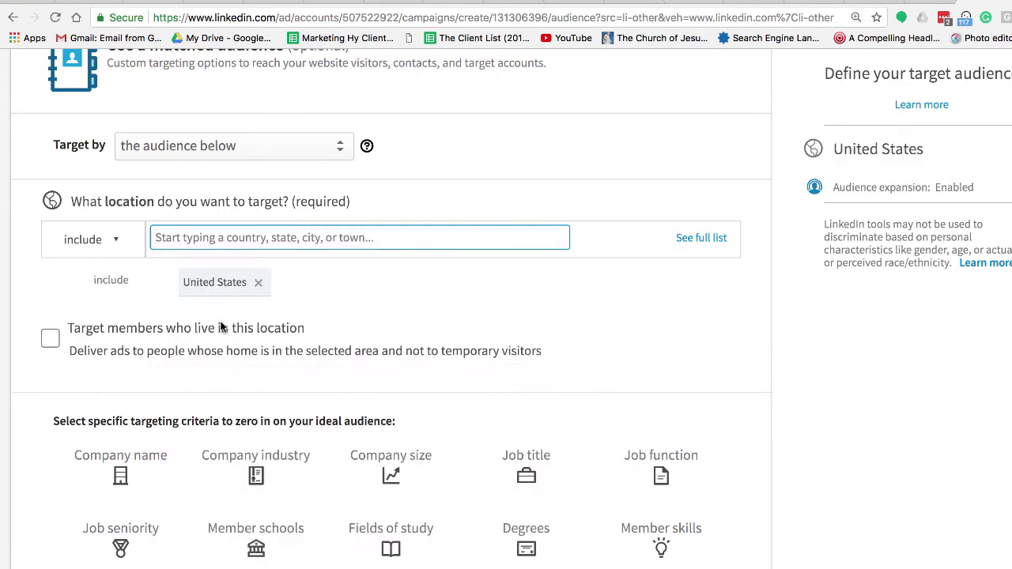
Add job title as a specific targeting criterion for the audience.
scroll(221, 326, down, 3)
scroll(221, 325, down, 3)
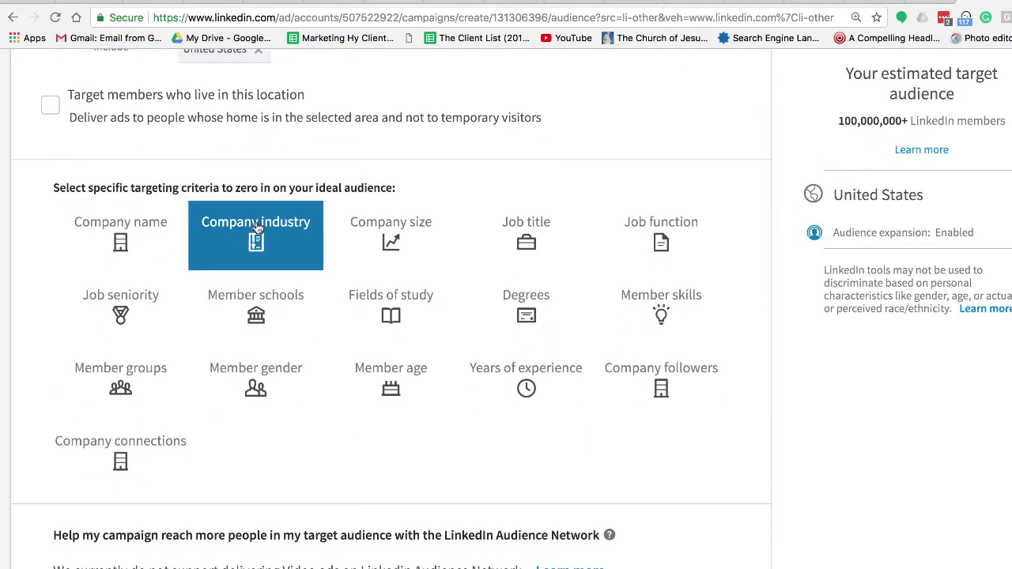
click(548, 249)
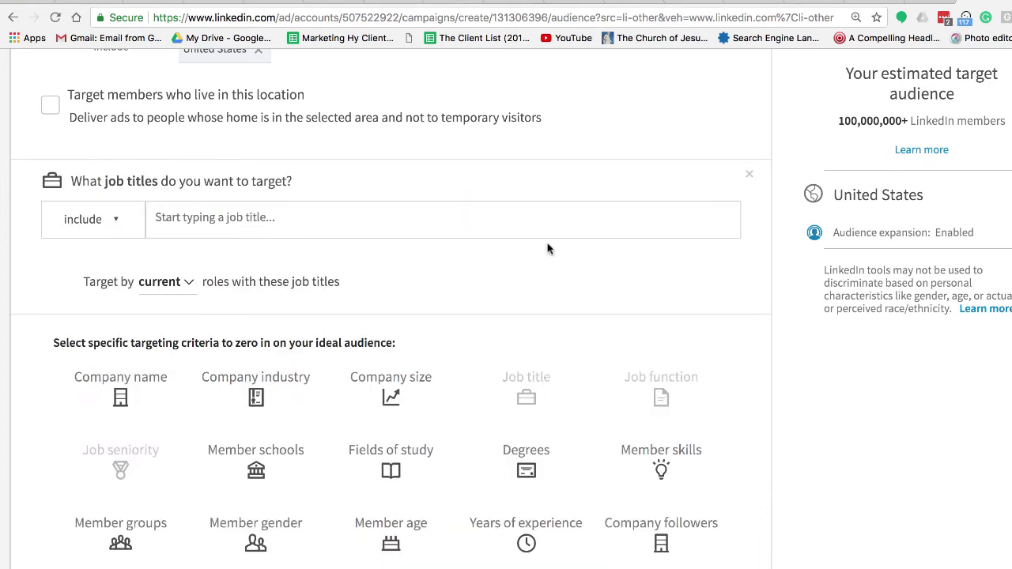
Turn off Audience Expansion for the campaign.
scroll(548, 249, down, 5)
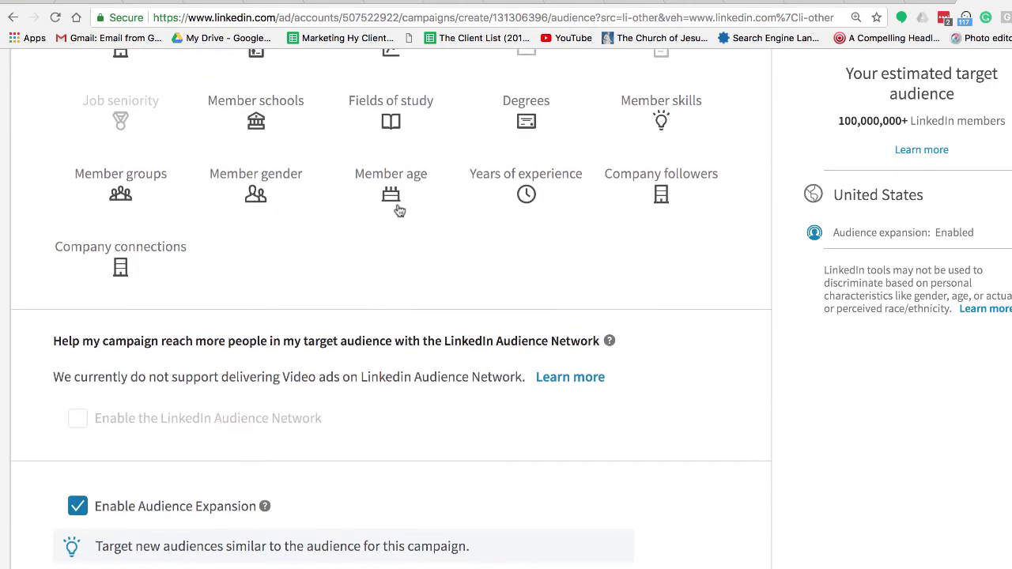
scroll(324, 188, down, 2)
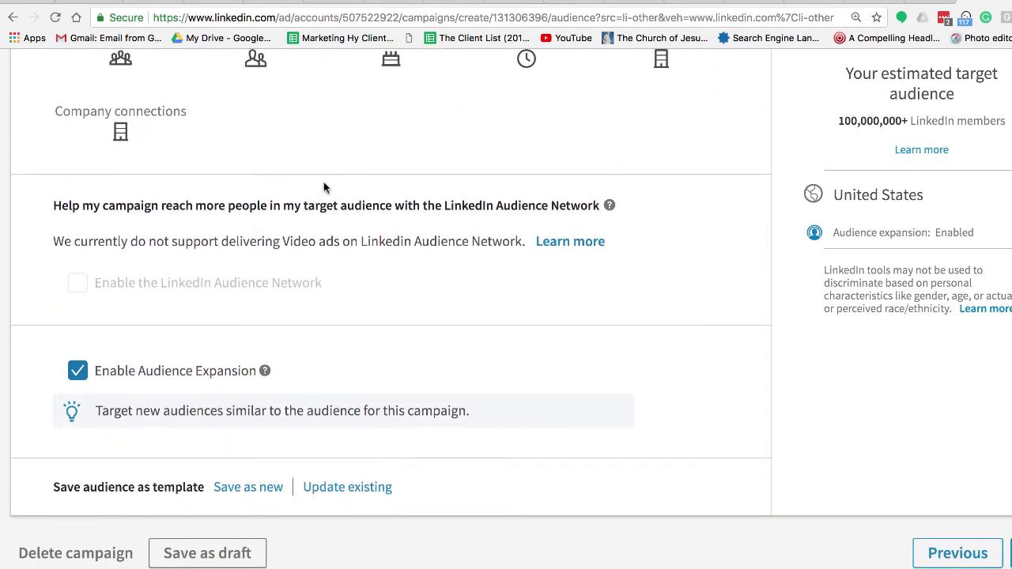
scroll(323, 188, up, 3)
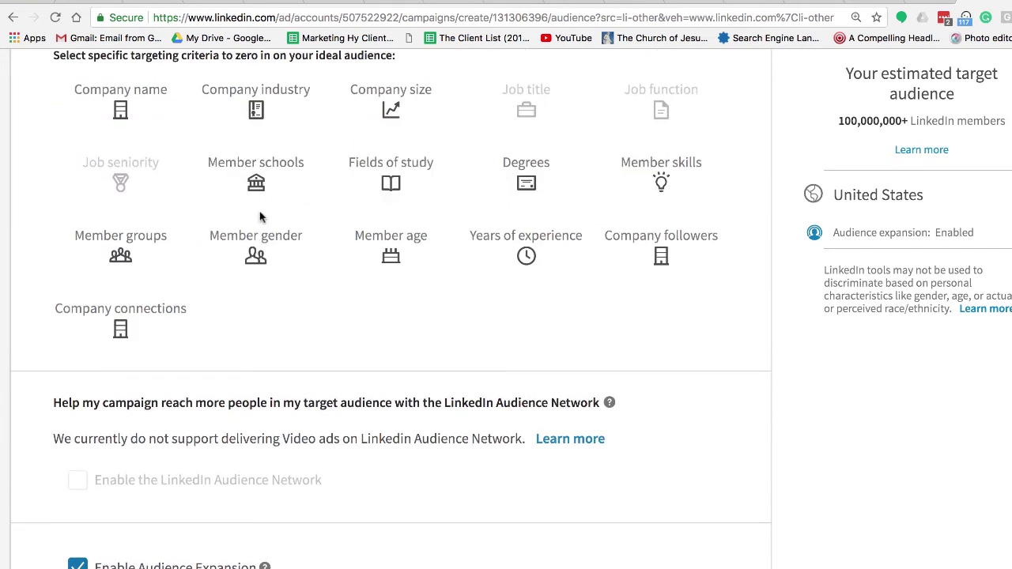
scroll(261, 217, down, 4)
scroll(261, 217, down, 1)
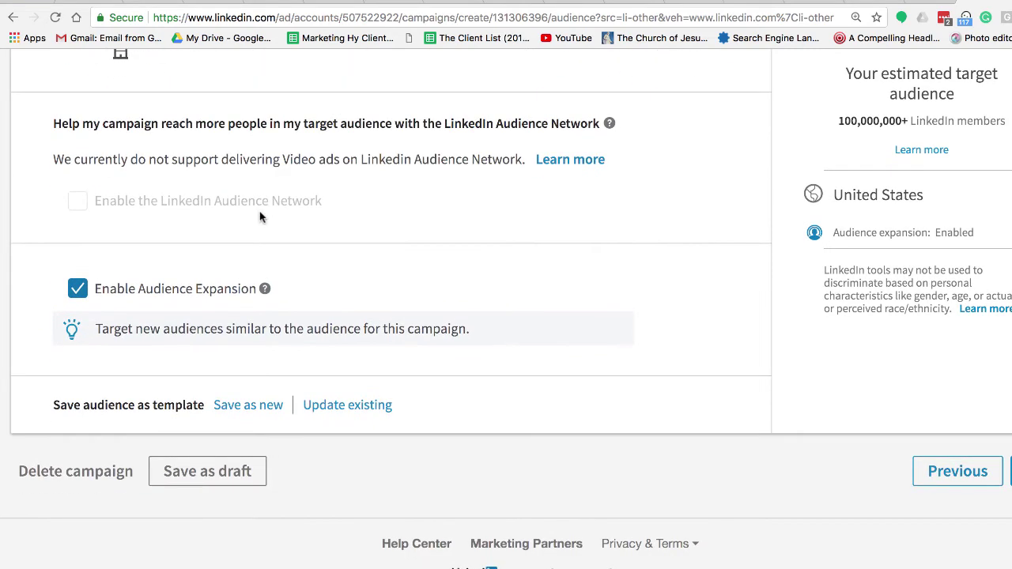
click(77, 289)
Include Chief Marketing Officer among the targeted job titles.
scroll(78, 292, up, 5)
scroll(78, 293, up, 3)
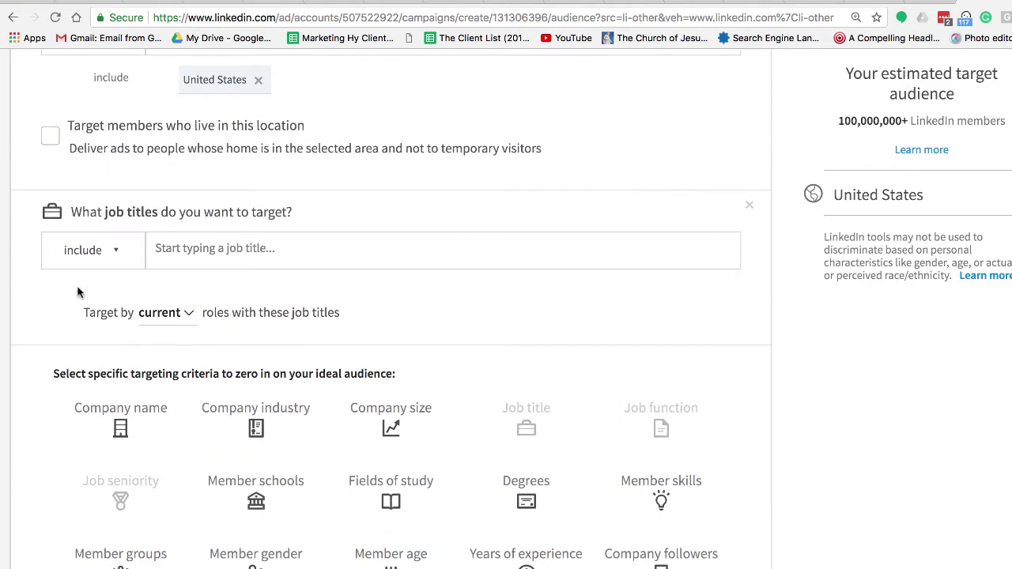
text(marke)
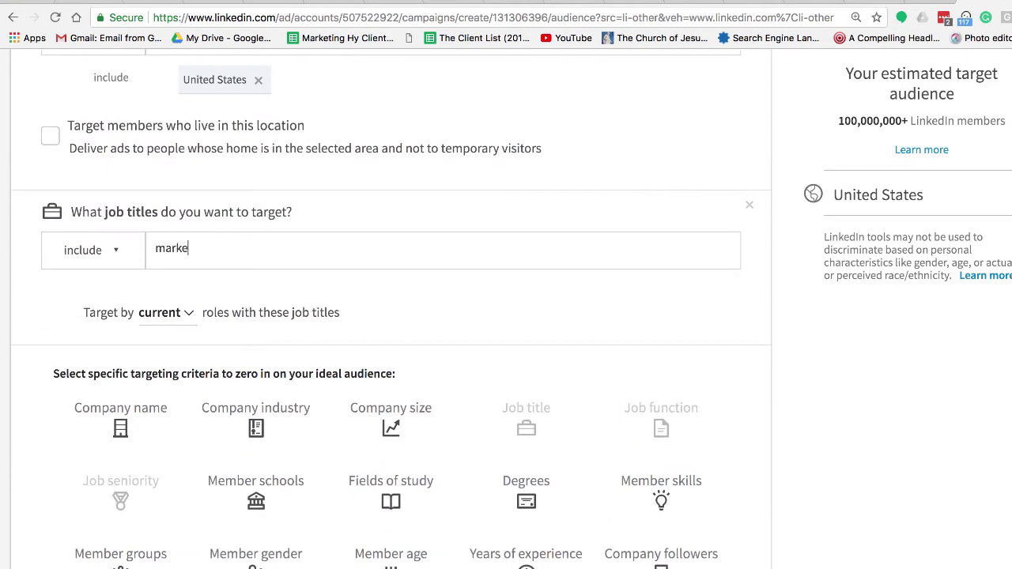
key(BackSpace)
key(BackSpace)
text(Chei)
key(BackSpace)
text(ef Marketing Officer)
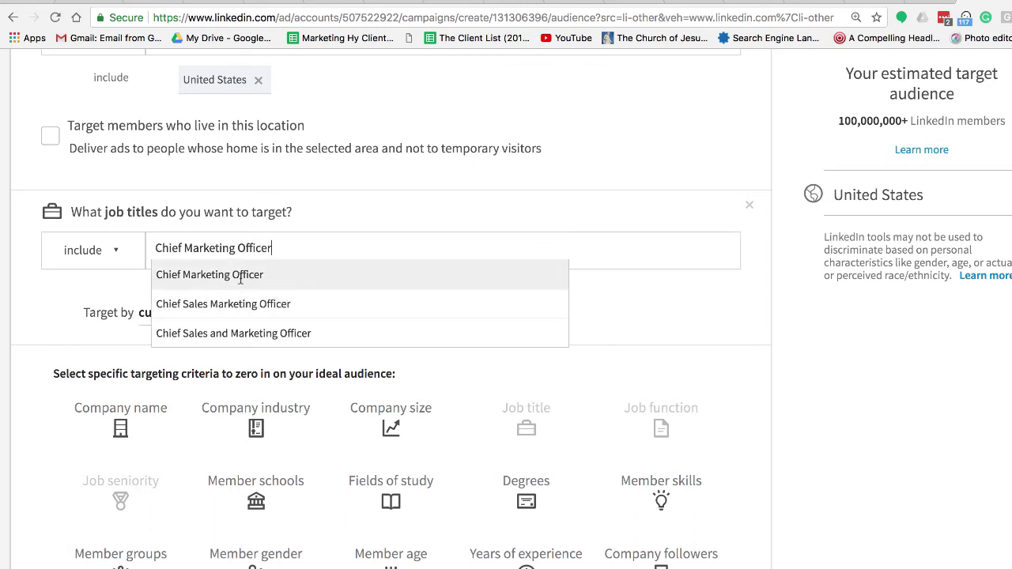
click(238, 275)
Add the suggested job titles Vice President Marketing, Vice President Sales Marketing and Senior Vice President Marketing to the audience.
click(305, 389)
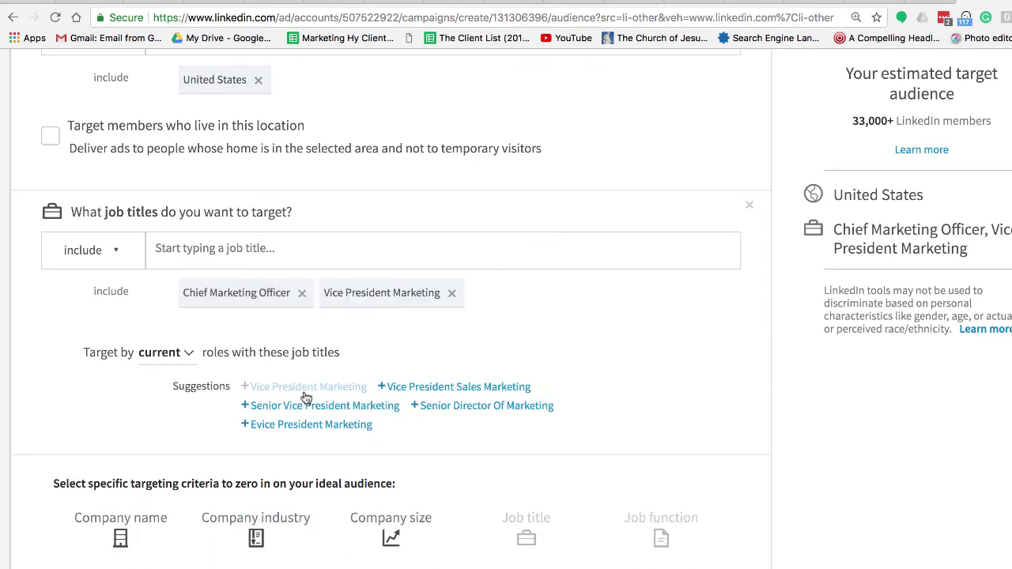
click(413, 387)
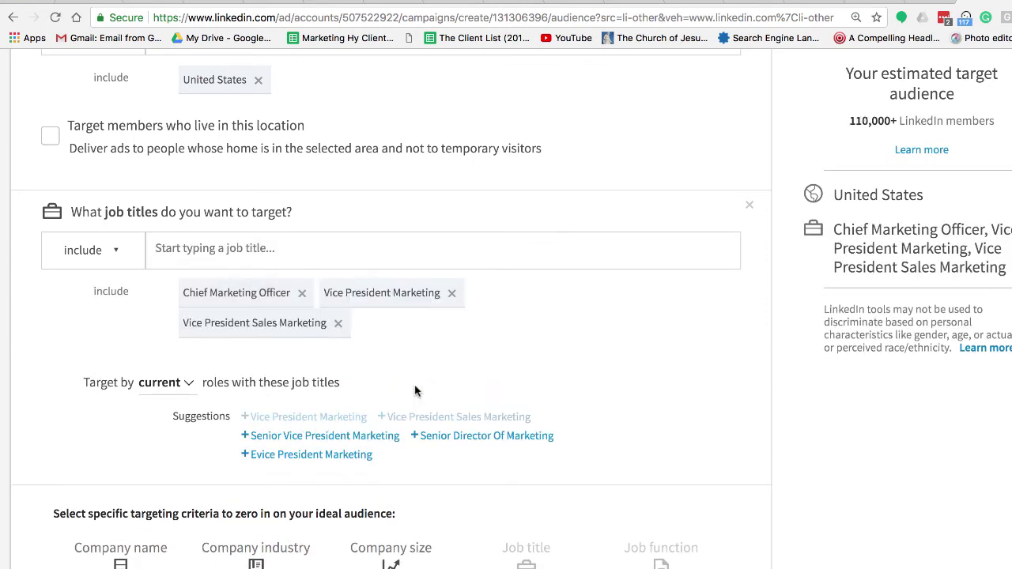
click(335, 440)
Finish the audience definition and continue to the budget and schedule step.
scroll(335, 445, down, 10)
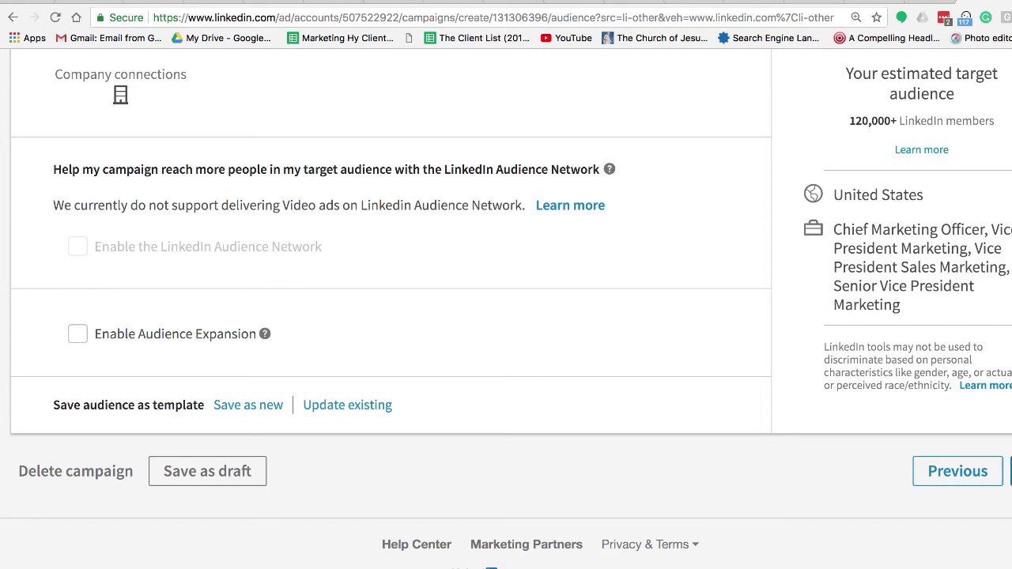
scroll(463, 381, up, 15)
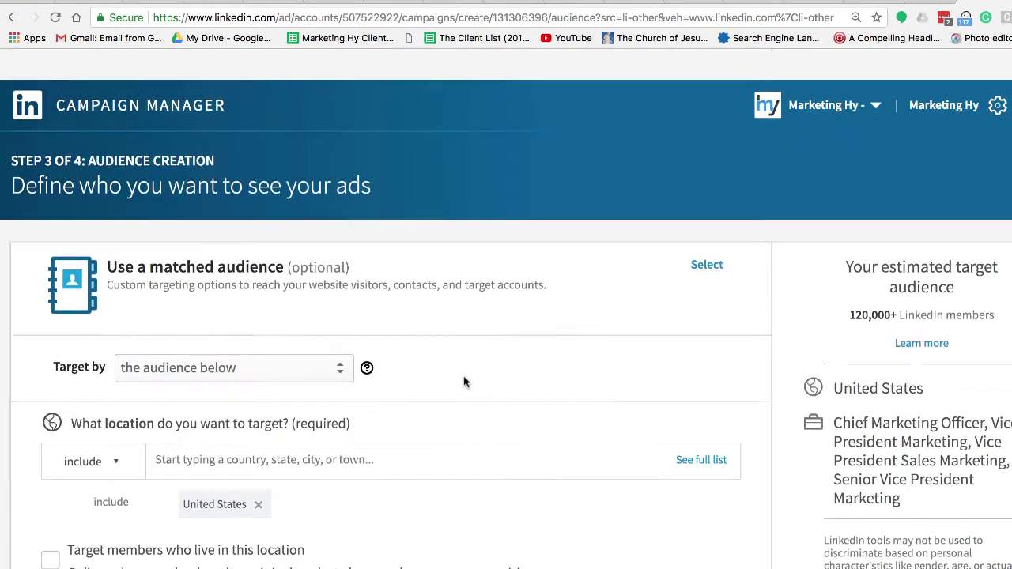
scroll(464, 382, down, 2)
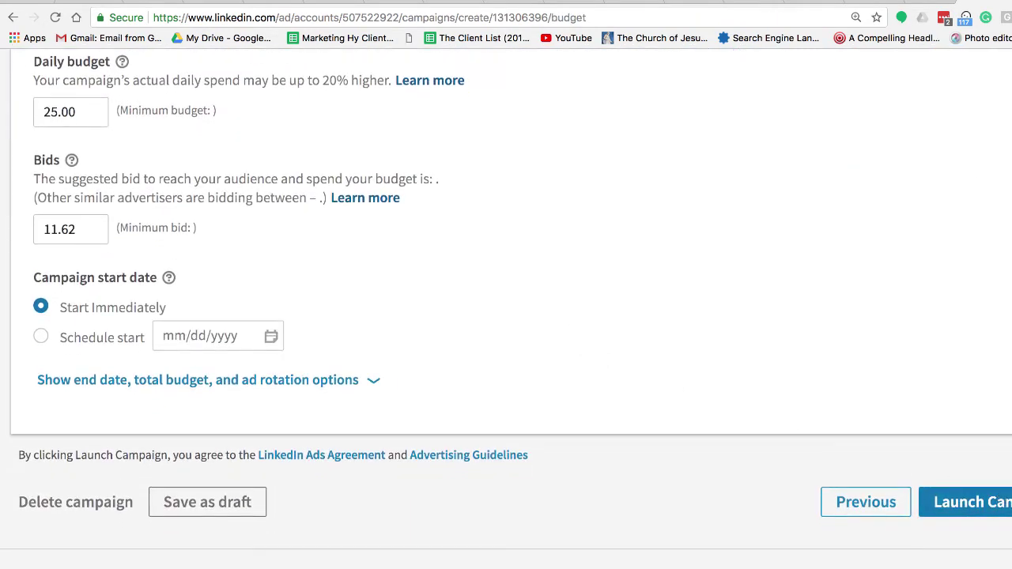
Review the campaign's optimization target, conversion tracking, bid type and daily budget settings.
scroll(684, 399, up, 15)
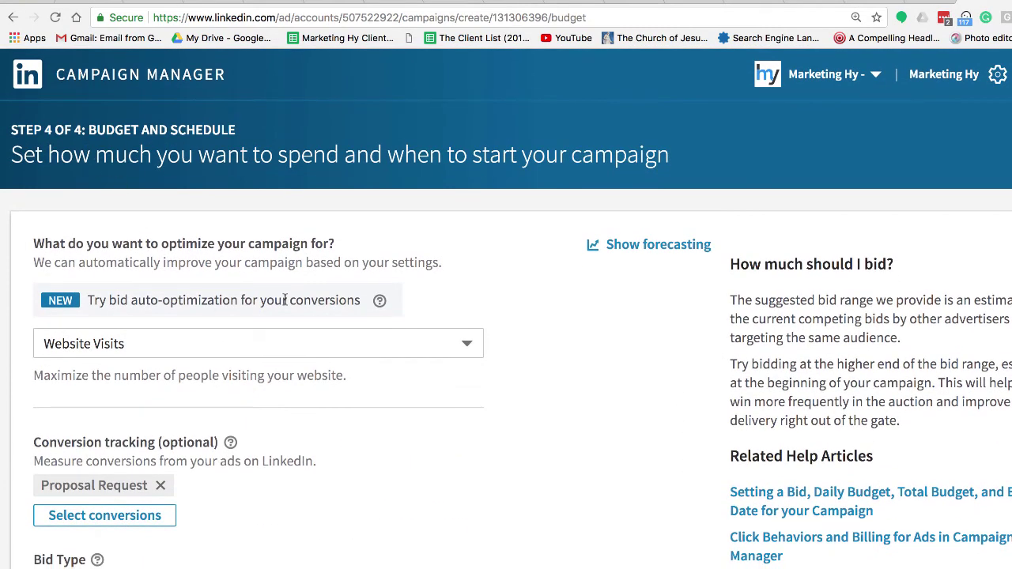
scroll(285, 305, down, 3)
scroll(285, 260, down, 4)
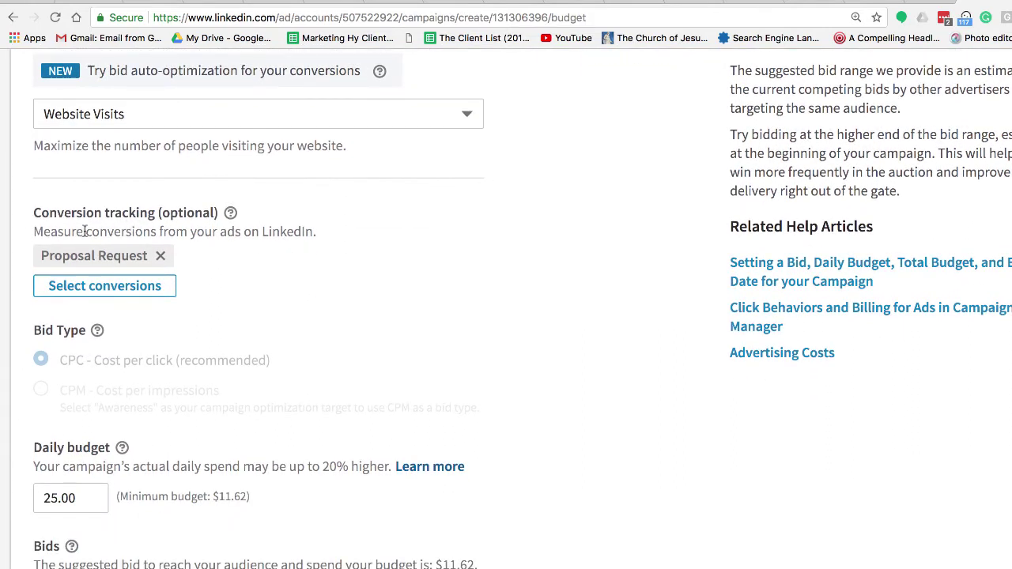
click(61, 289)
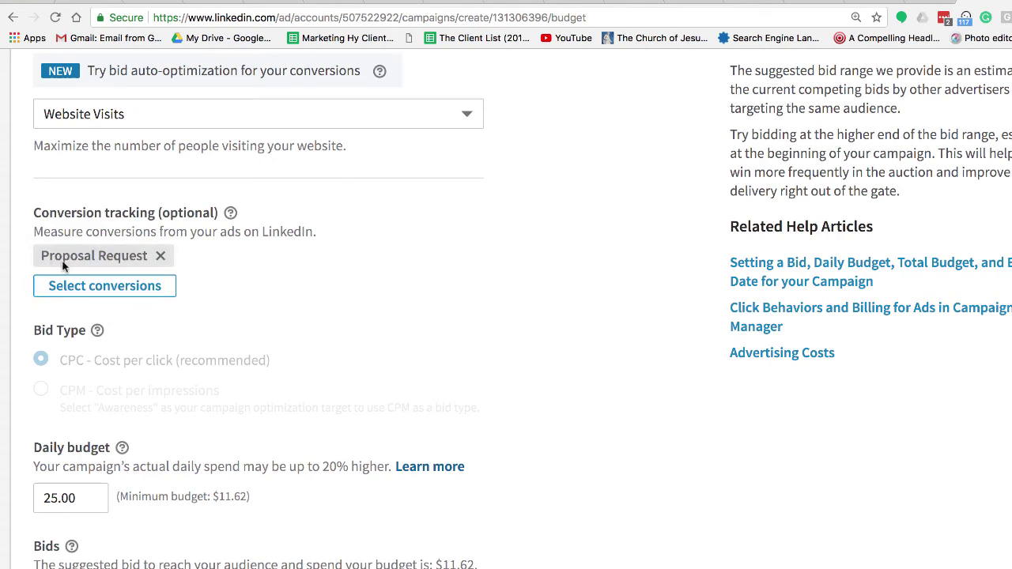
Check the remaining budget, bid and start date settings, keeping the immediate start, and launch the campaign.
scroll(101, 276, down, 5)
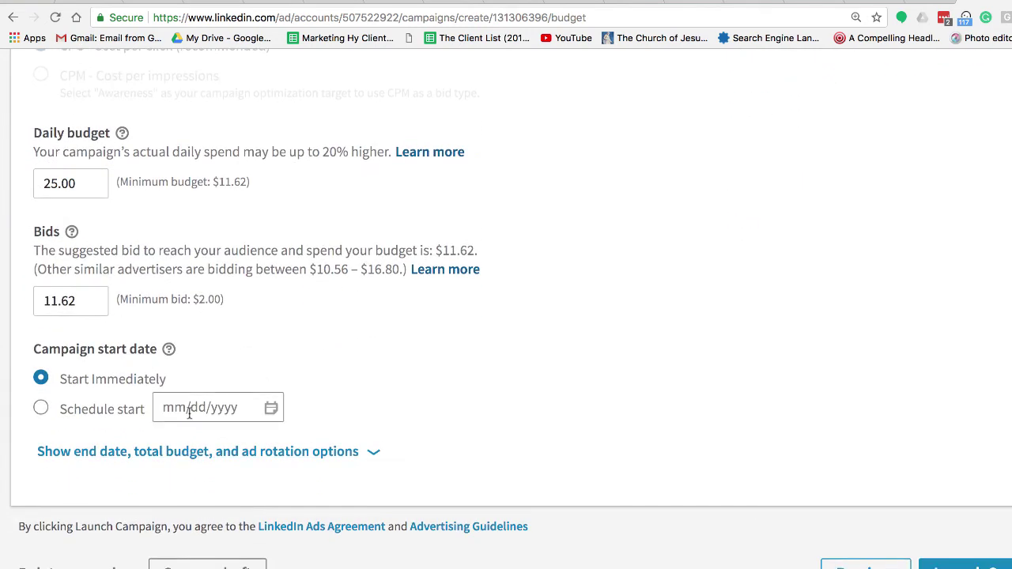
click(993, 564)
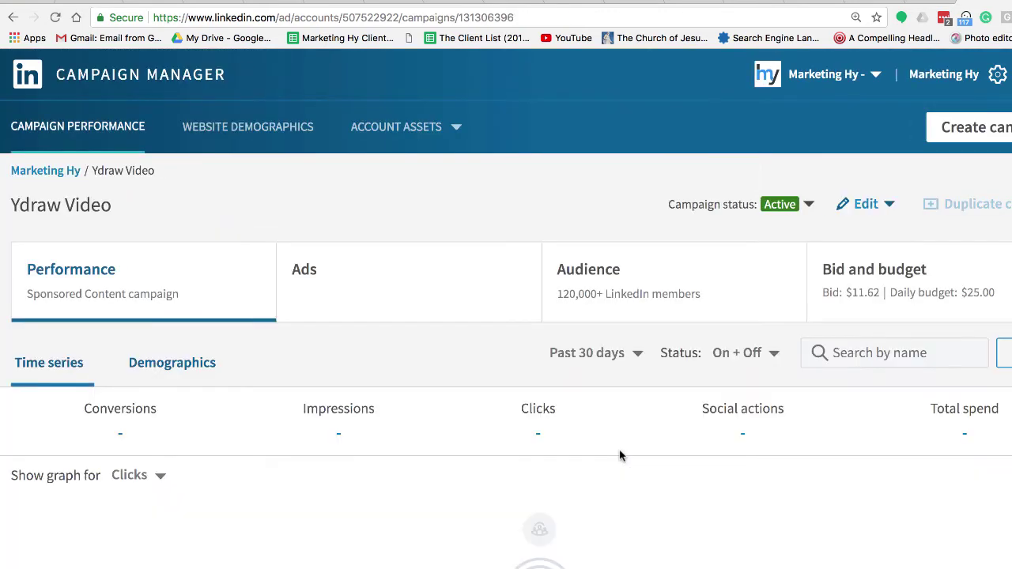
Look over the launched Ydraw Video campaign's performance data and its ads overview, ending on the performance view.
scroll(619, 456, down, 2)
scroll(619, 456, down, 2)
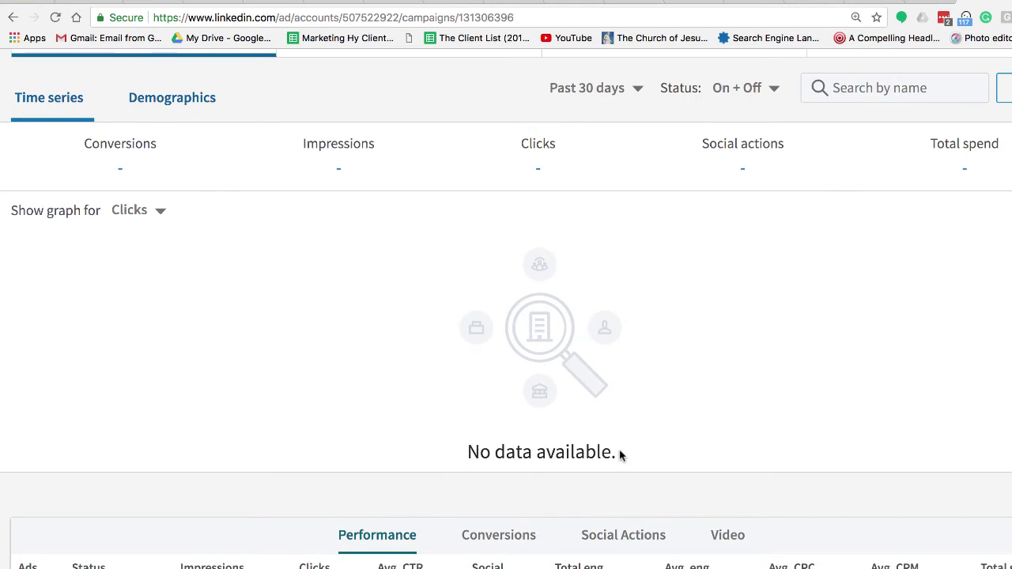
scroll(619, 455, up, 4)
click(302, 207)
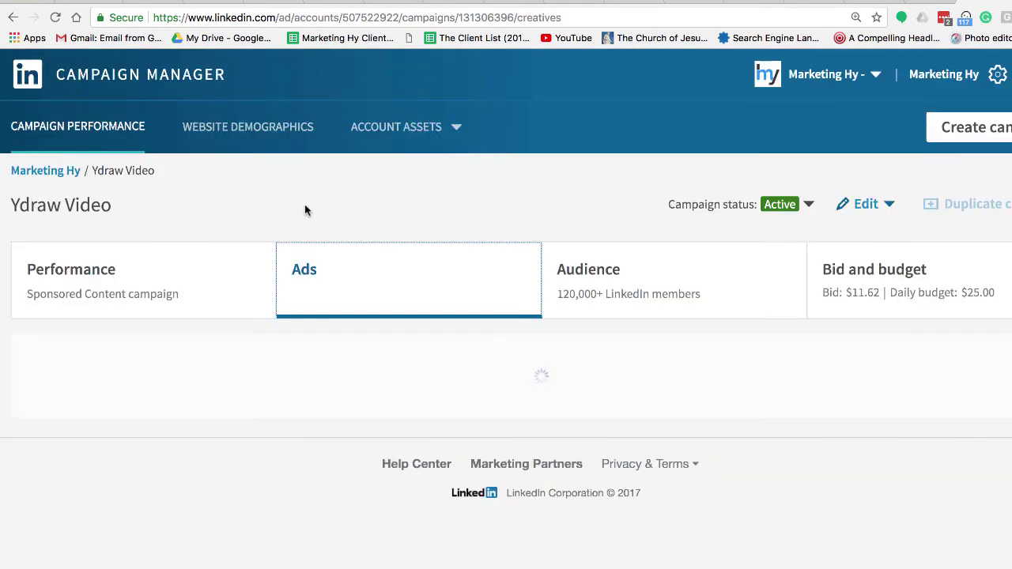
click(161, 264)
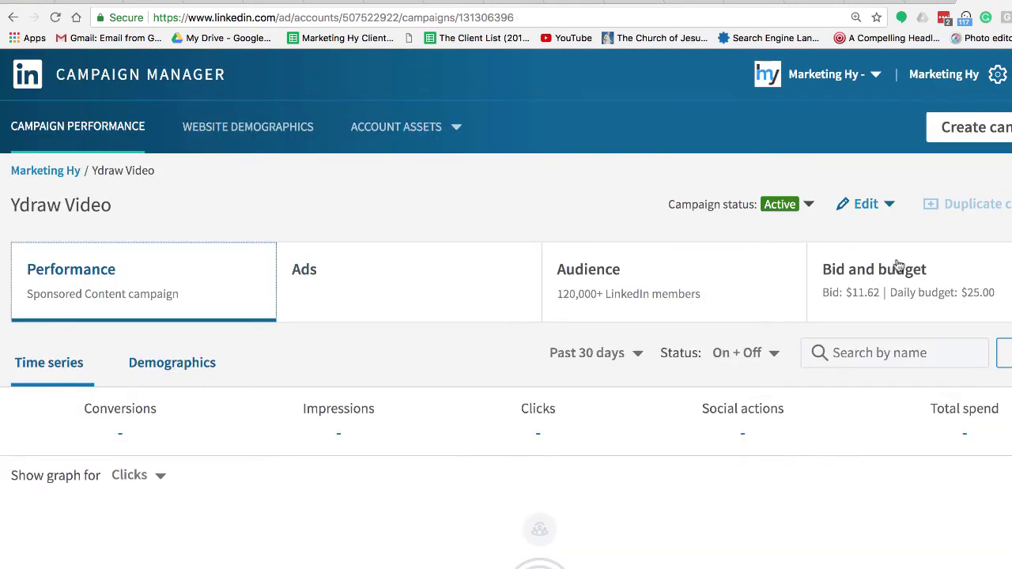
Check the campaign's editing options and change the Ydraw Video campaign status to Paused.
click(868, 204)
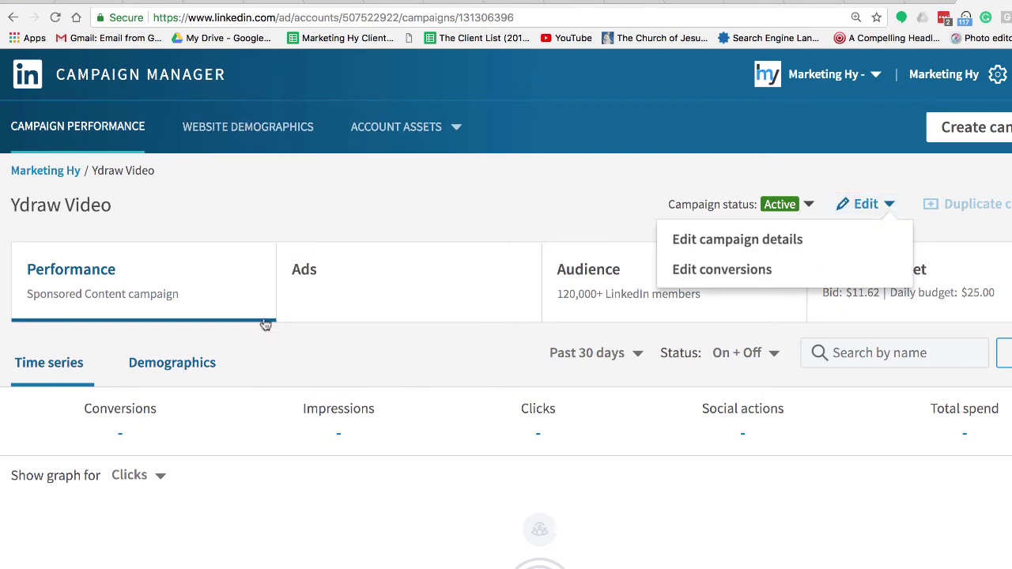
click(806, 207)
click(782, 240)
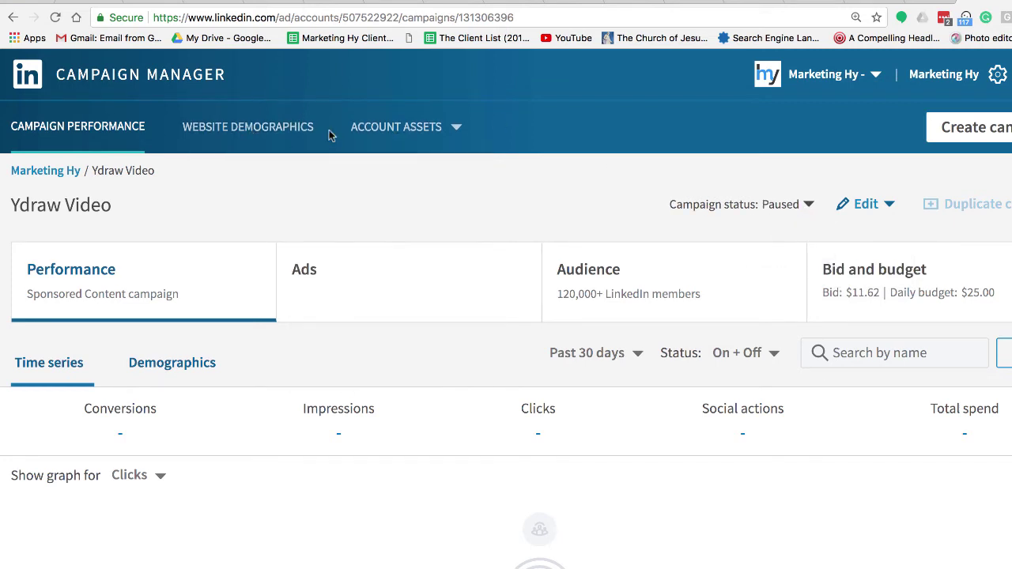
Examine the account-wide campaign performance, including the daily clicks graph, the summary metrics and the results table for each campaign.
click(106, 126)
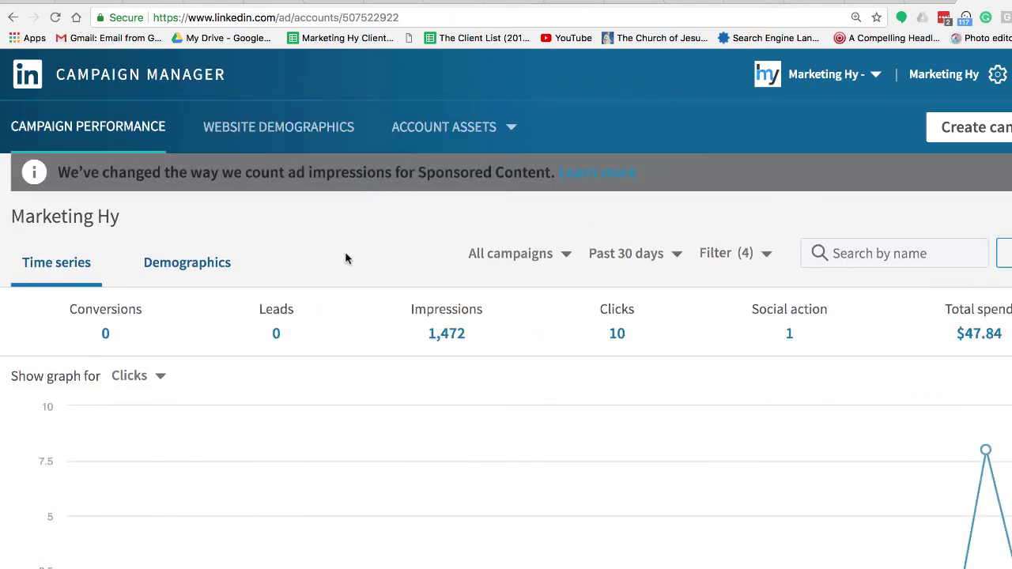
scroll(345, 259, down, 3)
scroll(345, 259, down, 3)
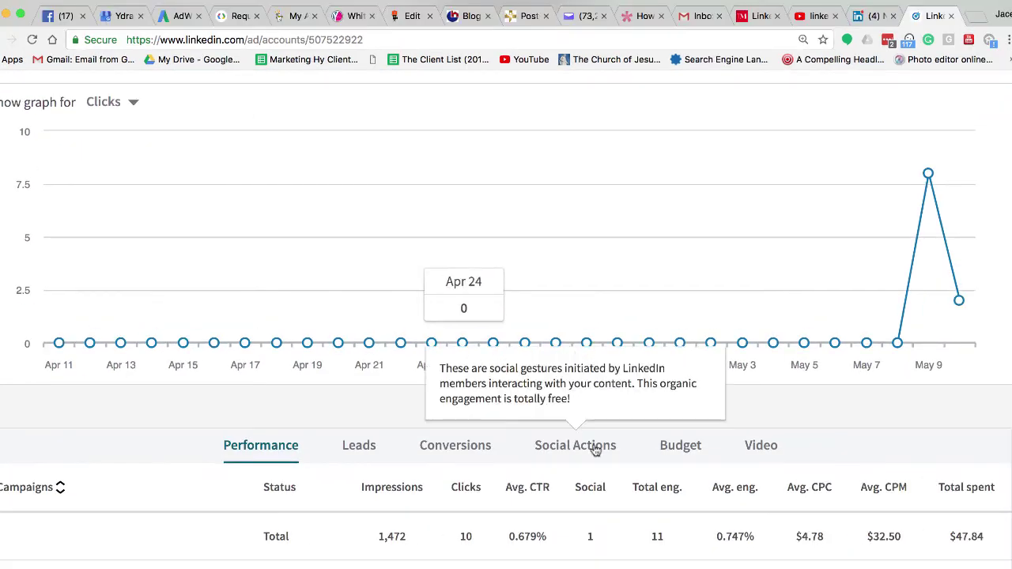
scroll(594, 449, down, 2)
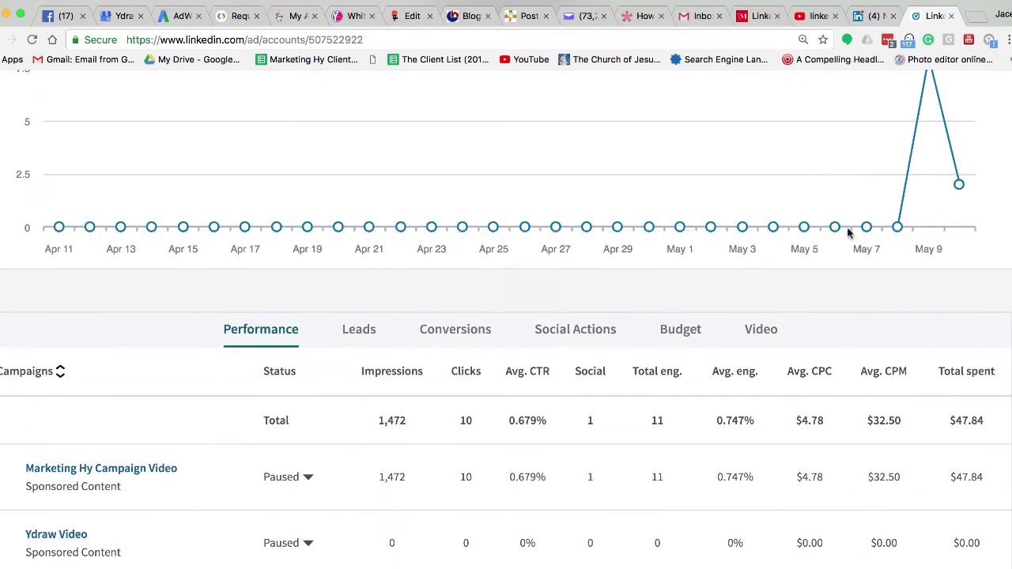
scroll(894, 227, up, 1)
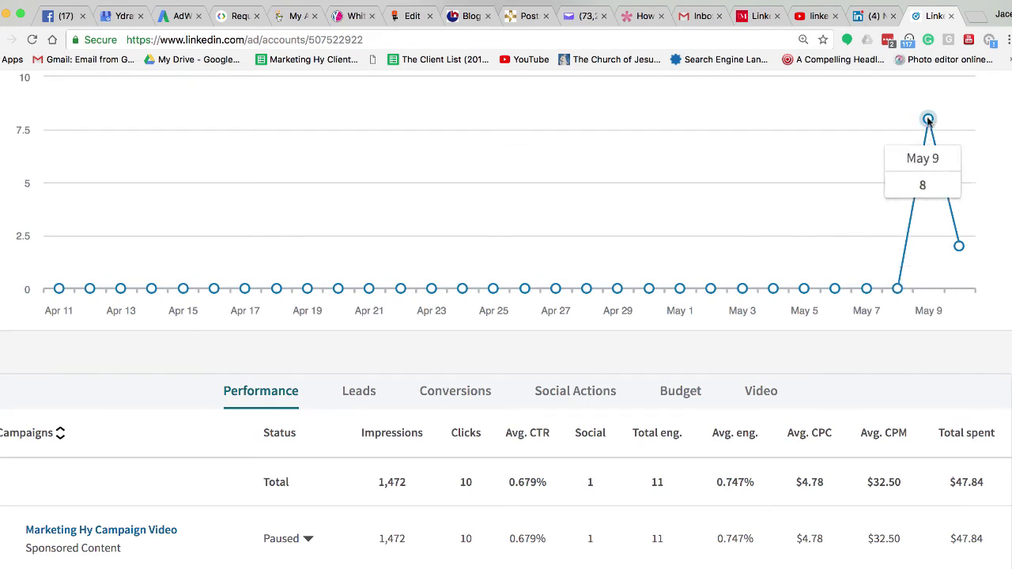
scroll(439, 406, down, 1)
scroll(438, 406, down, 3)
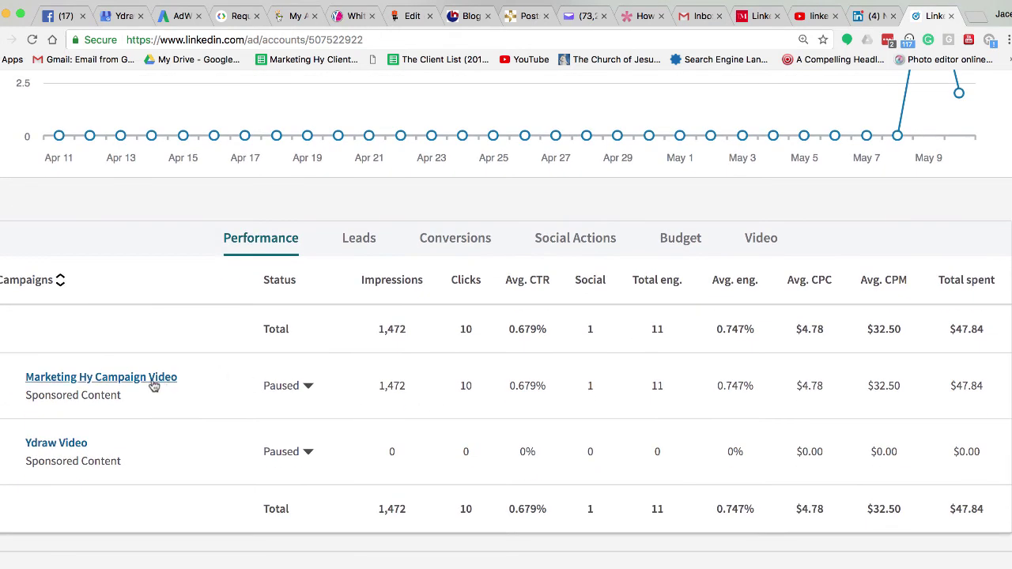
scroll(228, 384, right, 1)
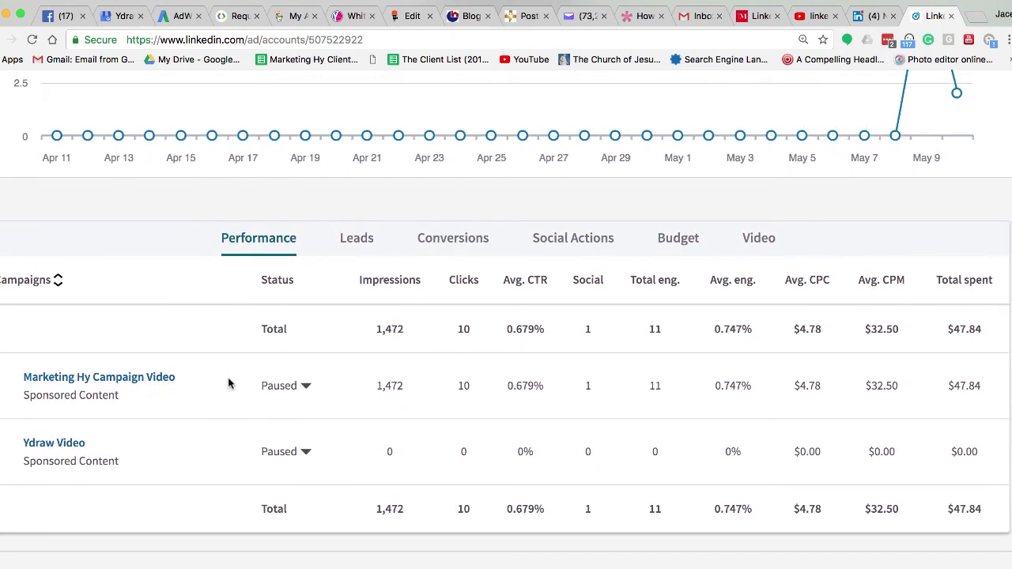
scroll(238, 383, left, 1)
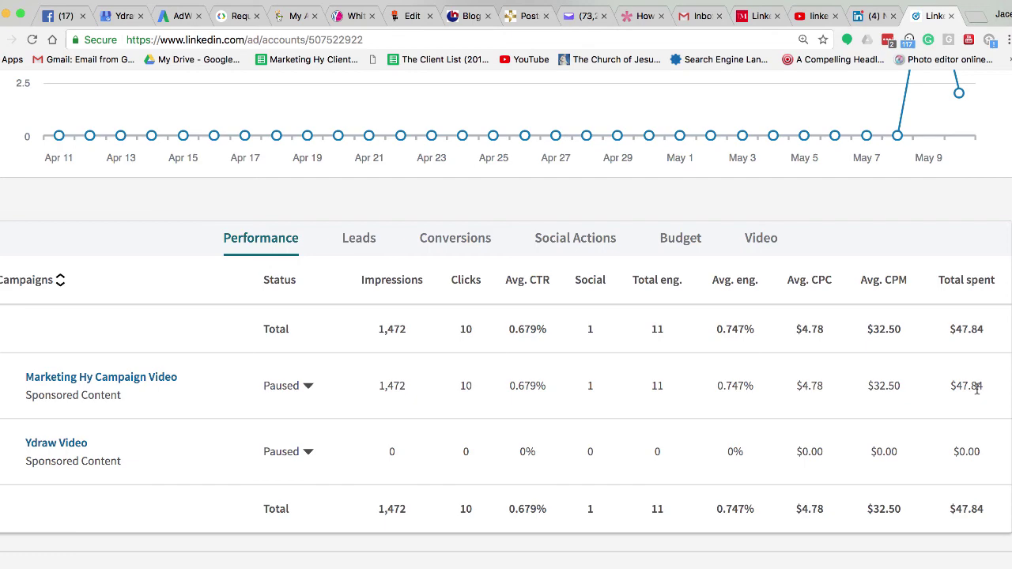
scroll(977, 387, up, 5)
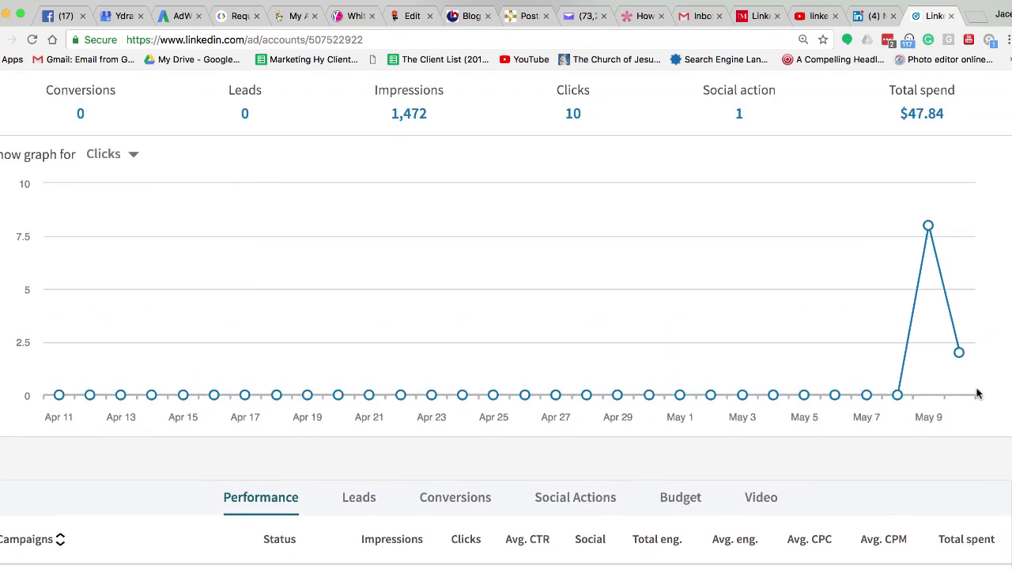
scroll(977, 393, up, 4)
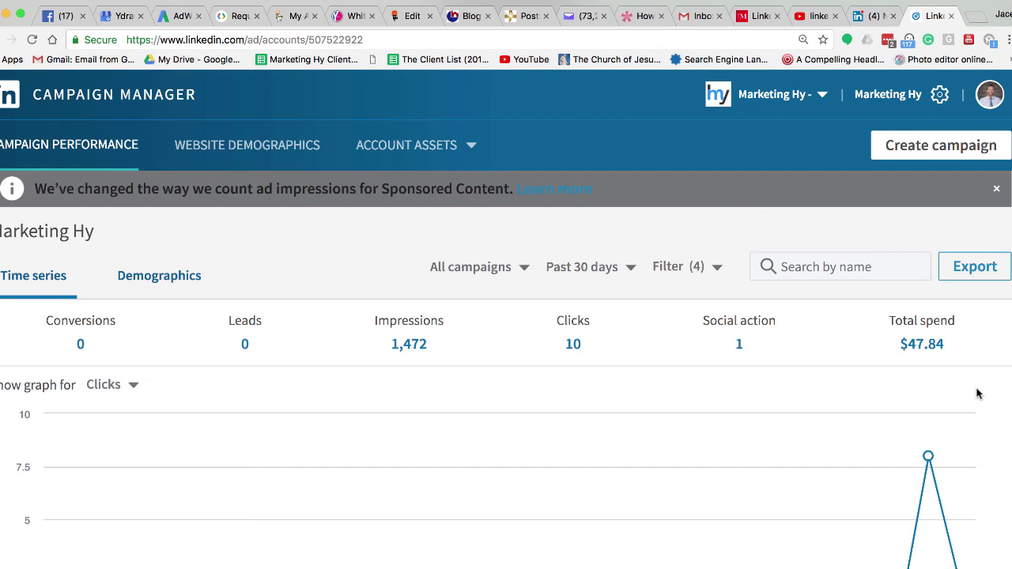
scroll(977, 393, down, 3)
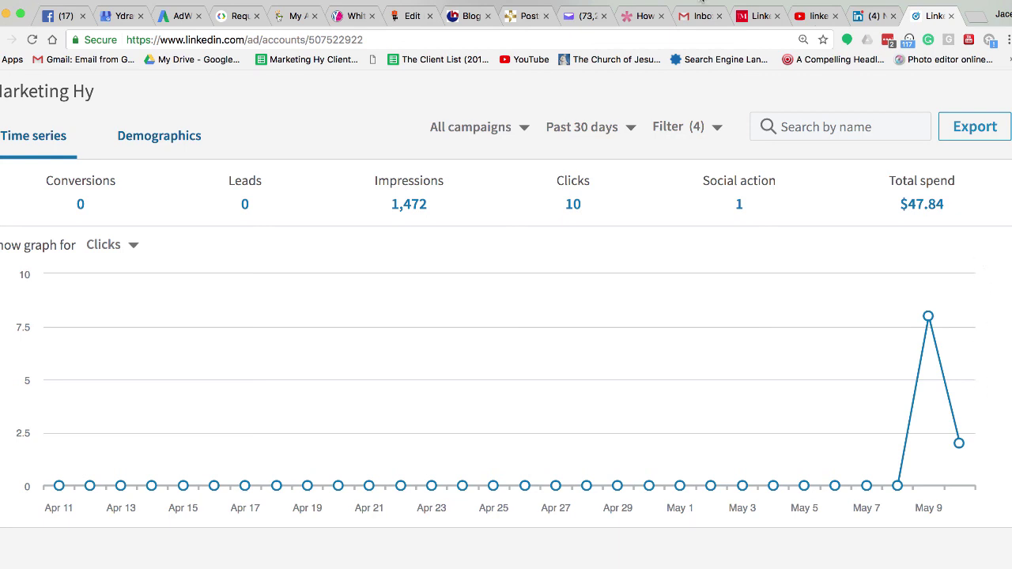
click(705, 1)
click(705, 11)
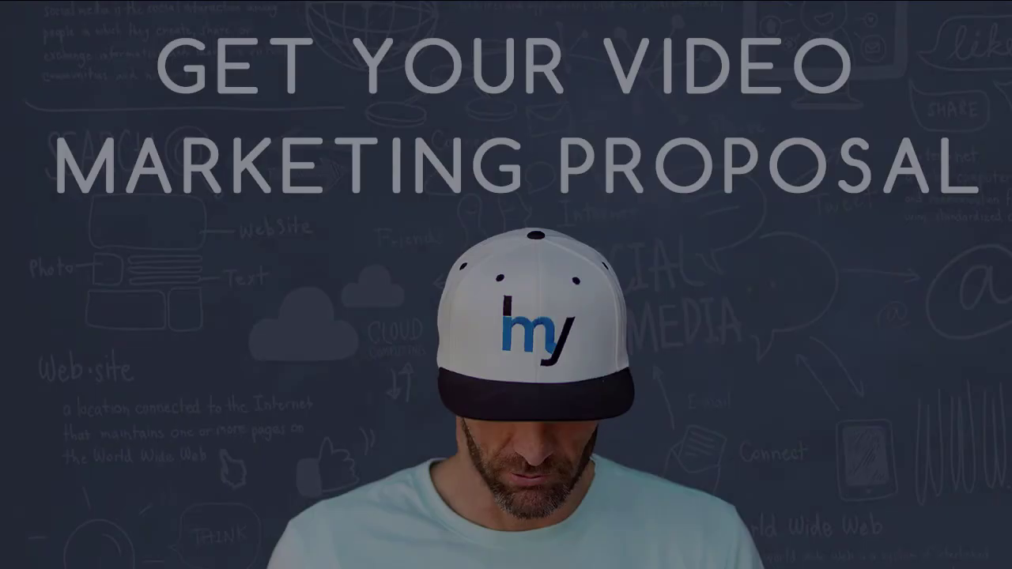